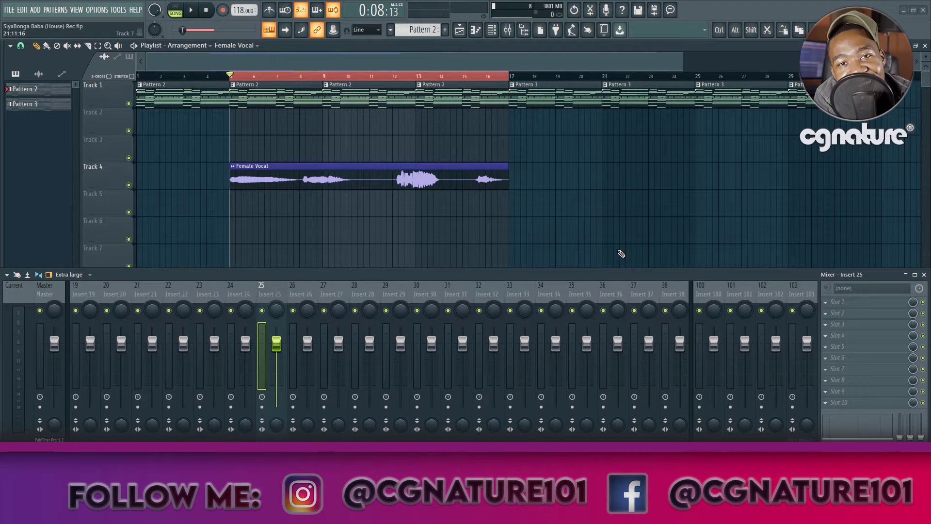
Play the looped section containing the female vocal and stop playback.
key(space)
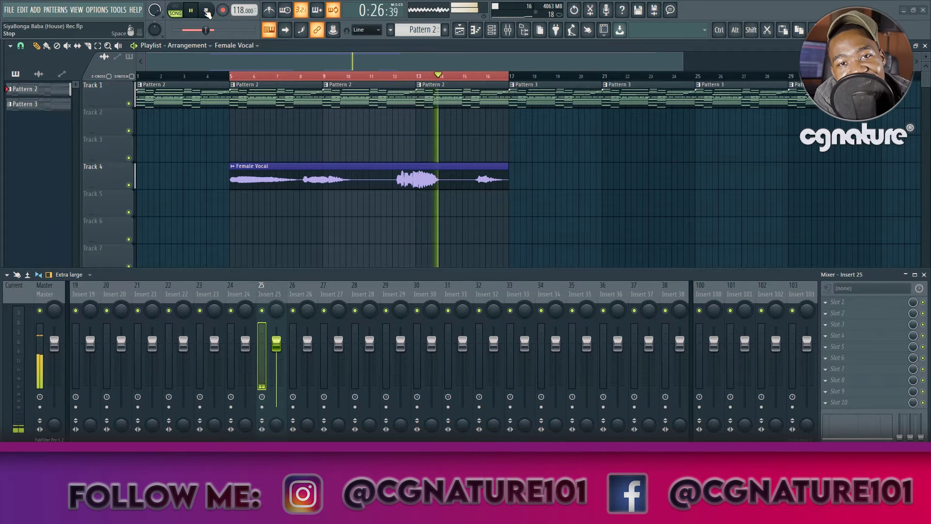
click(206, 10)
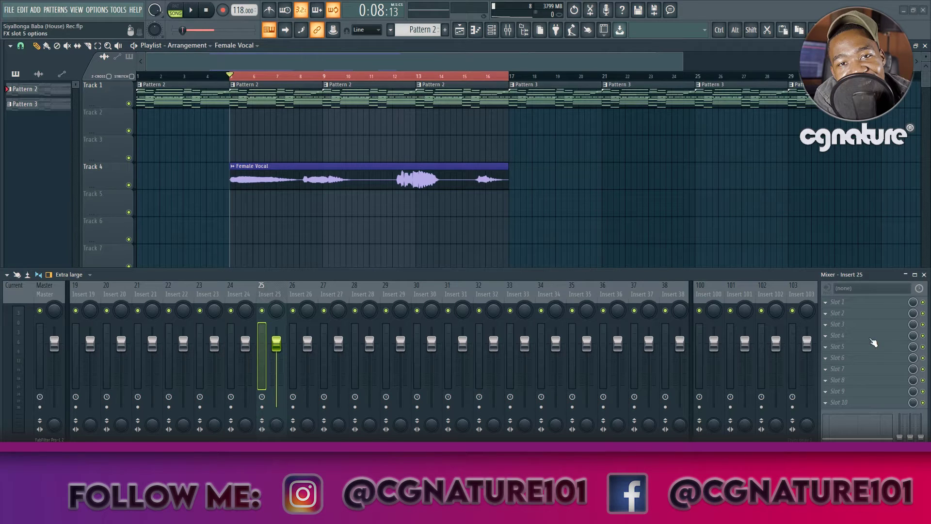
Load Fruity Parametric EQ 2 in the first effect slot of Insert 25 and make band 1 a high pass.
click(874, 305)
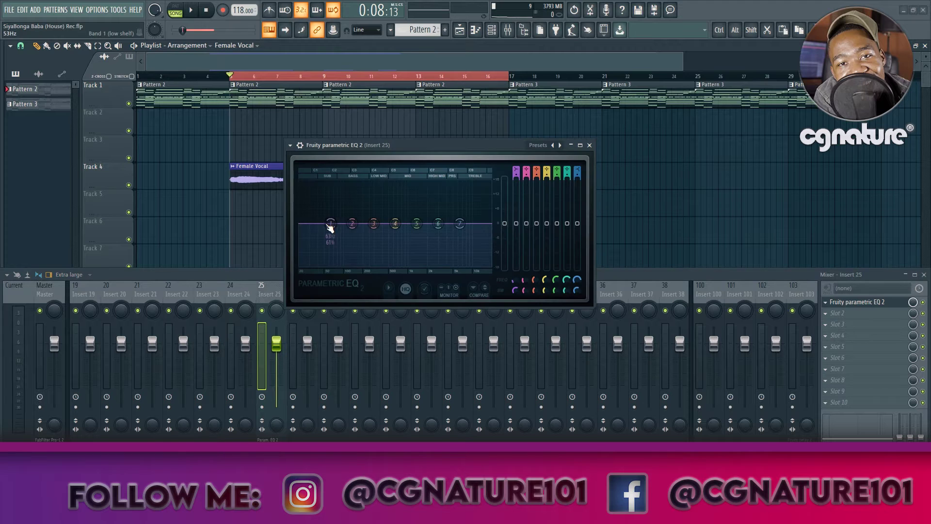
right_click(330, 225)
mouse_move(345, 249)
click(388, 260)
right_click(332, 224)
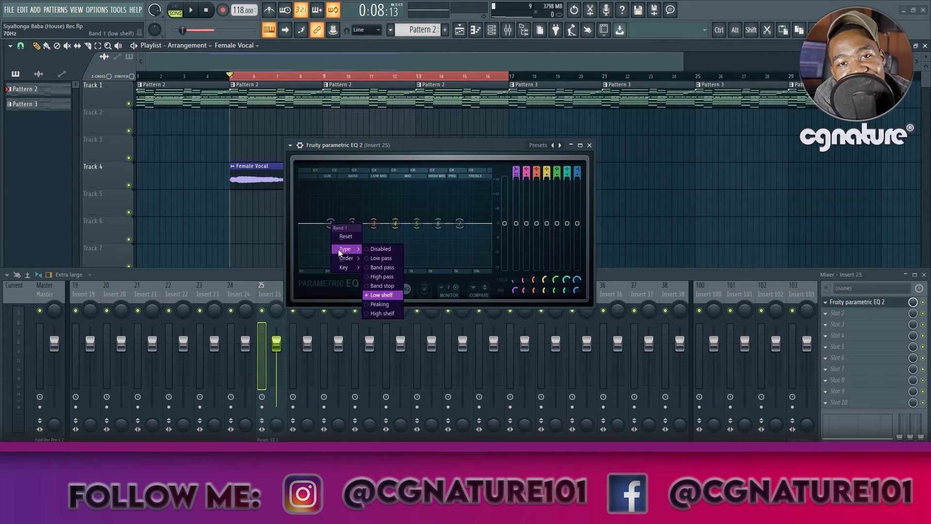
click(383, 271)
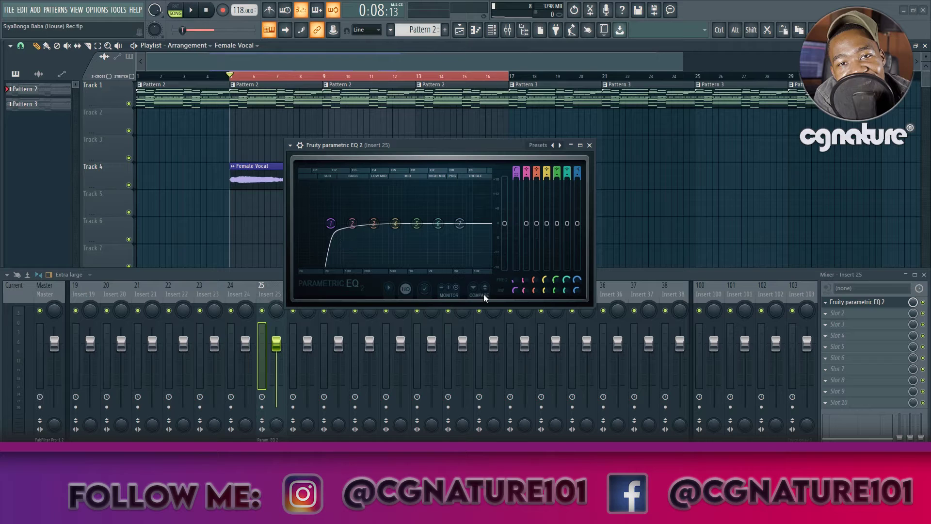
Set the high-pass band's width to 52% and raise its cutoff to about 97 Hz.
right_click(516, 293)
click(519, 297)
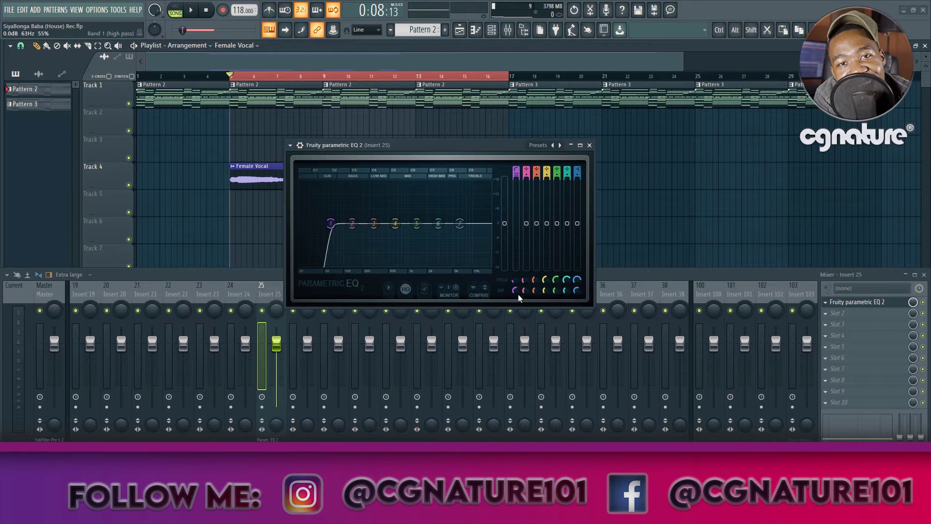
drag(513, 289, 513, 280)
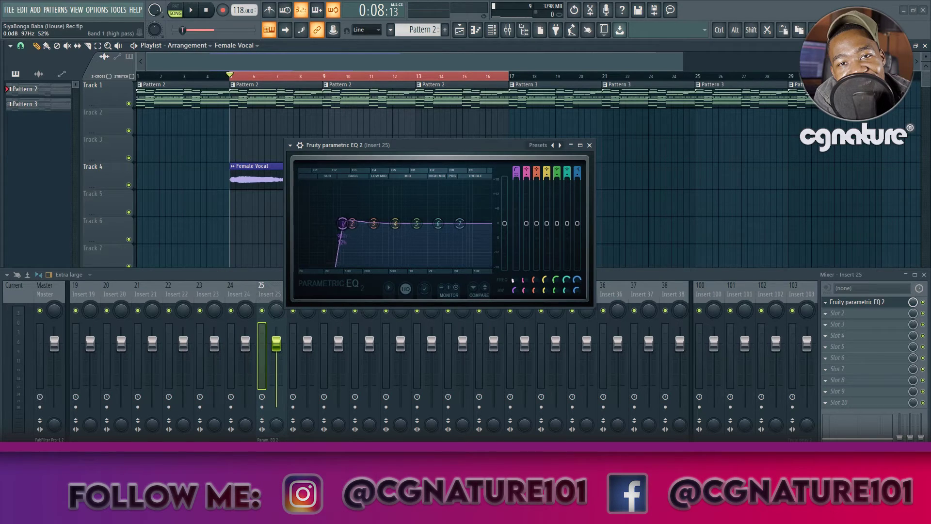
Raise band 5 into a narrow boost, start playback and reset the band's level.
drag(343, 223, 418, 179)
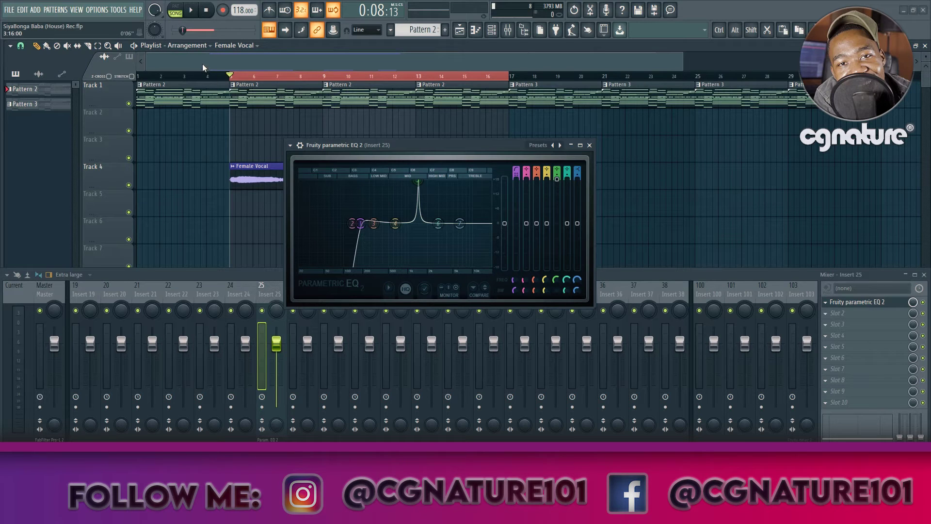
key(space)
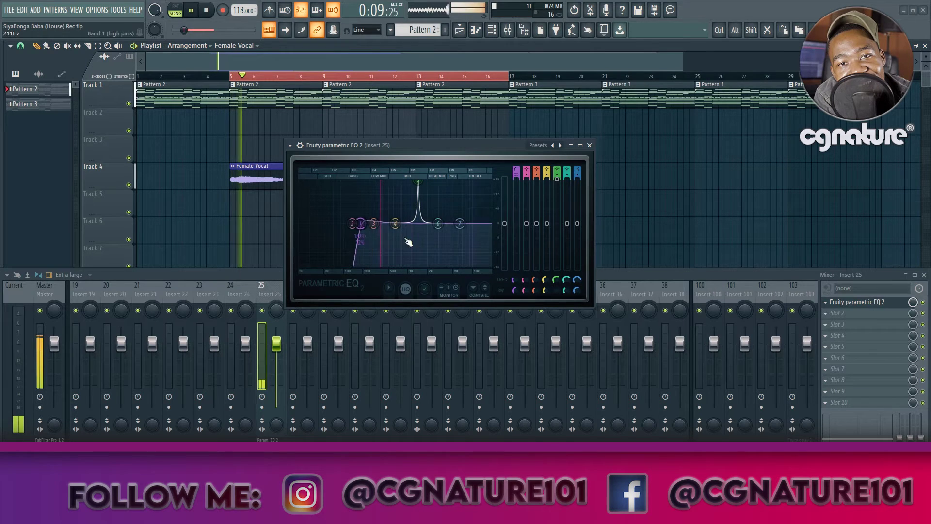
right_click(558, 184)
click(569, 188)
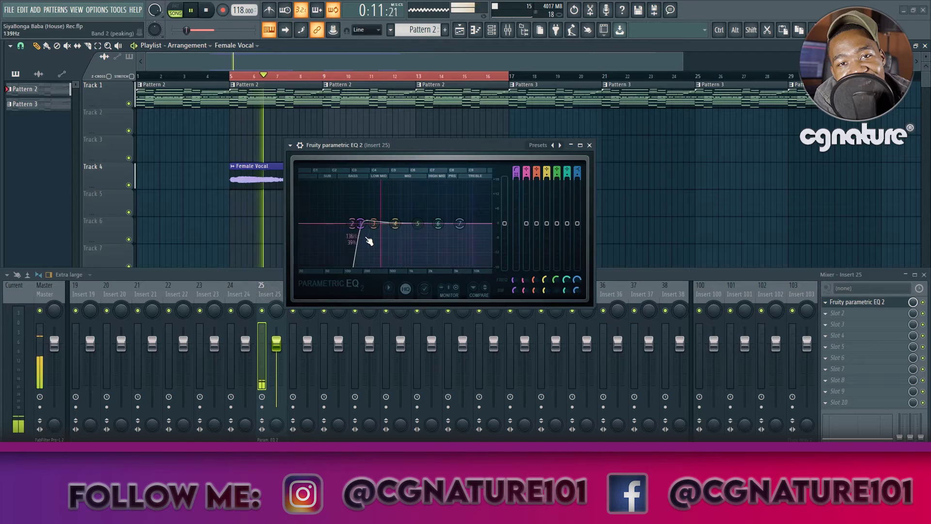
Lower the high-pass cutoff slightly and cut bands 2 and 3, with band 3 at -4 dB, 370 Hz and 2% width.
mouse_move(360, 223)
mouse_down()
mouse_move(394, 223)
mouse_move(354, 223)
mouse_up()
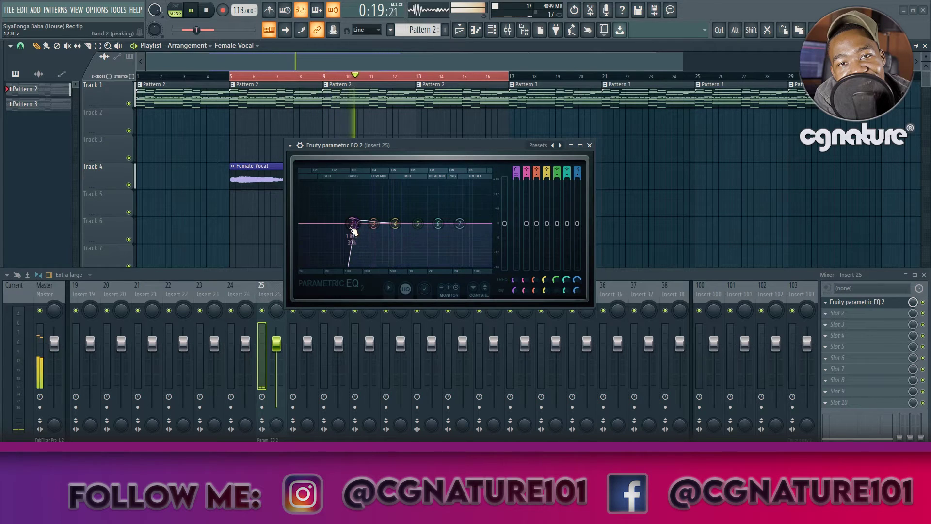
mouse_move(374, 223)
mouse_down()
mouse_move(365, 182)
mouse_move(375, 182)
mouse_move(374, 247)
mouse_move(381, 181)
mouse_move(379, 233)
mouse_up()
key(ctrl)
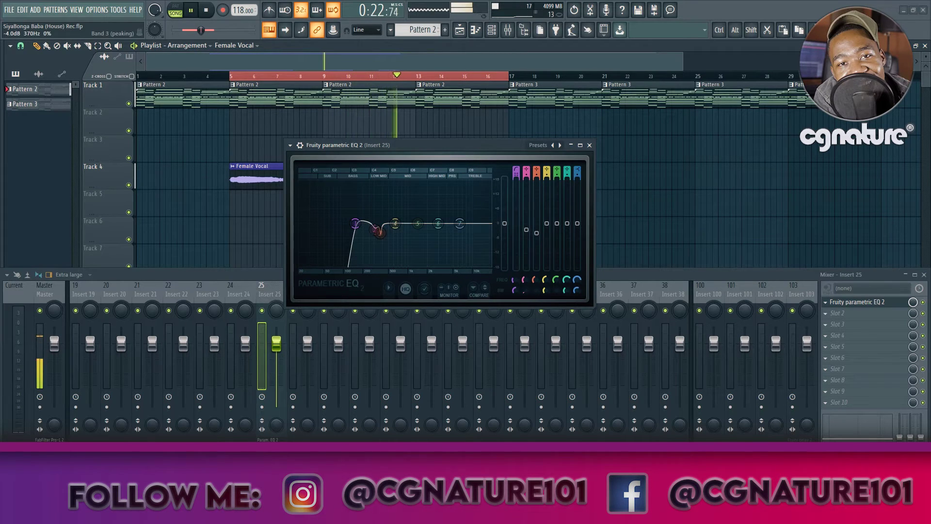
drag(534, 290, 534, 289)
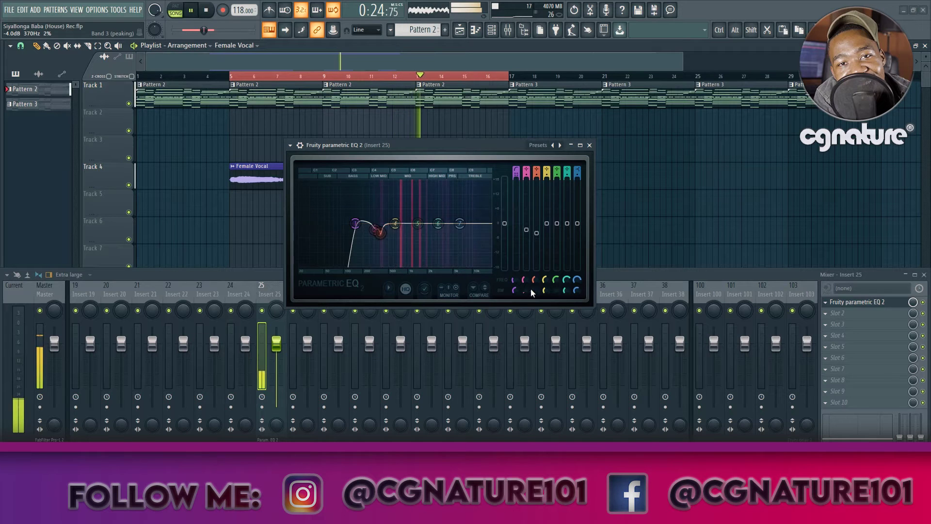
Sweep bands 4 and 6 as narrow boosts and turn them into slight cuts, with band 4 at -2.5 dB and 740 Hz.
drag(396, 224, 399, 181)
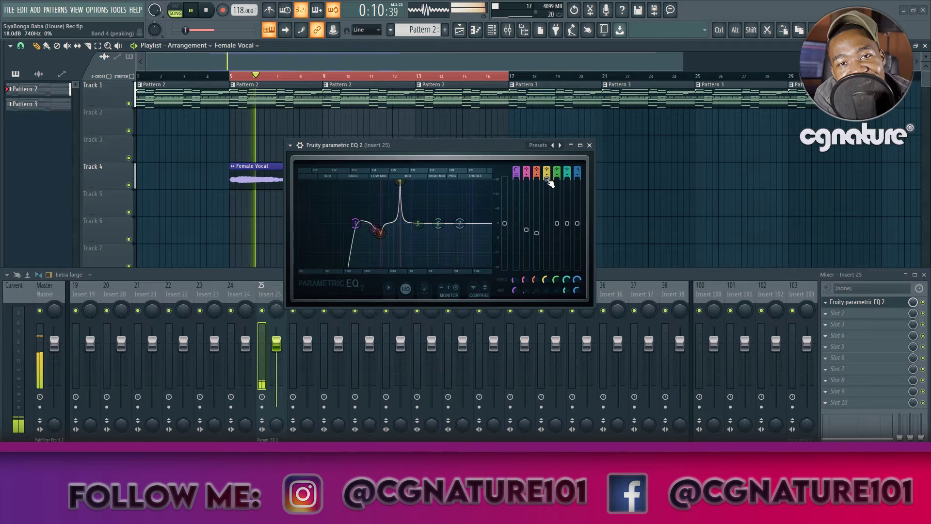
drag(547, 179, 547, 227)
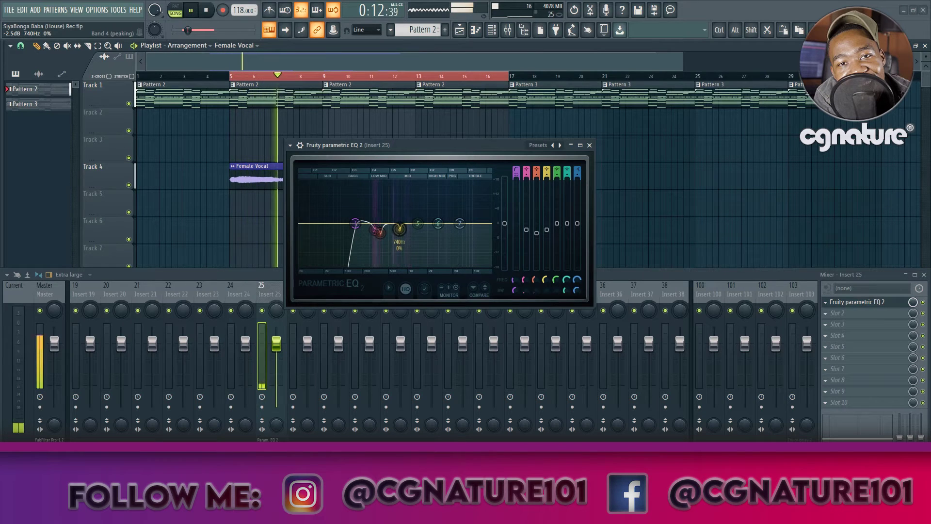
click(376, 231)
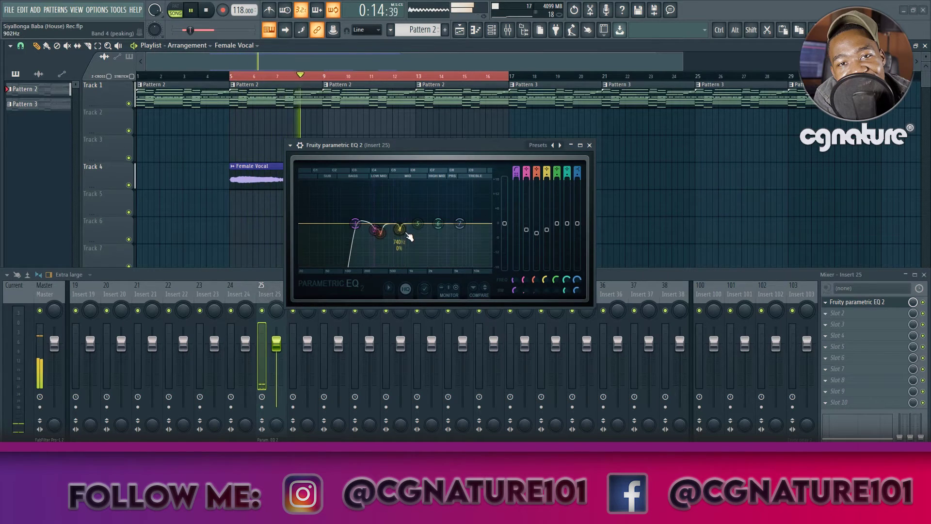
drag(440, 227, 443, 182)
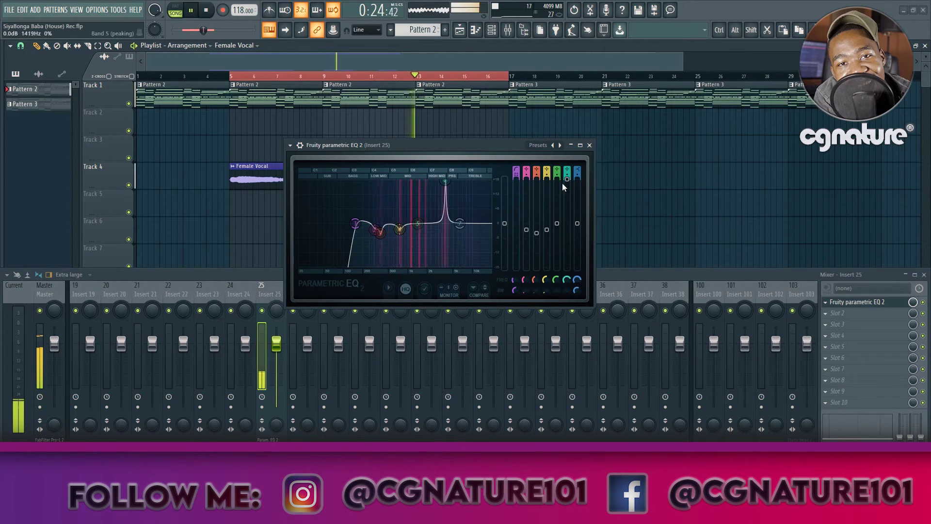
drag(567, 180, 567, 229)
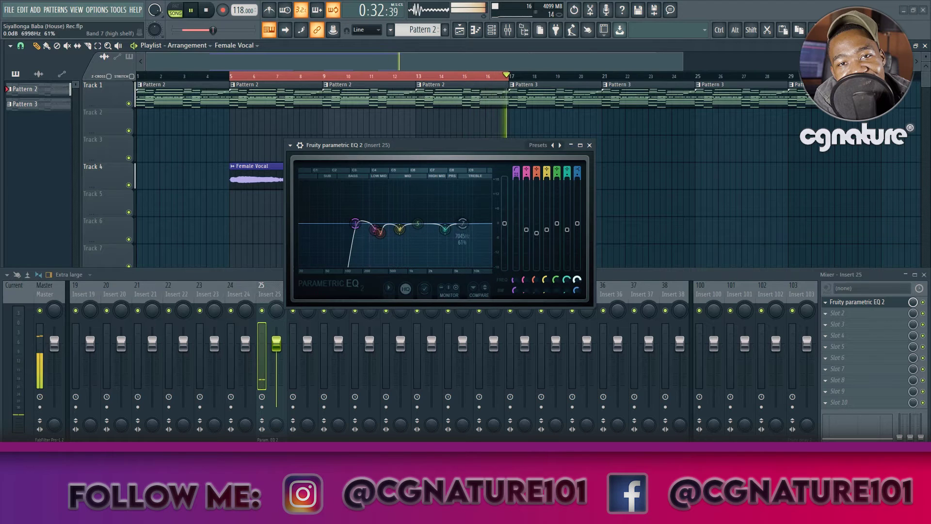
Set the band 7 high shelf to 1 dB at 7486 Hz, stop playback and close the equalizer.
drag(577, 280, 577, 276)
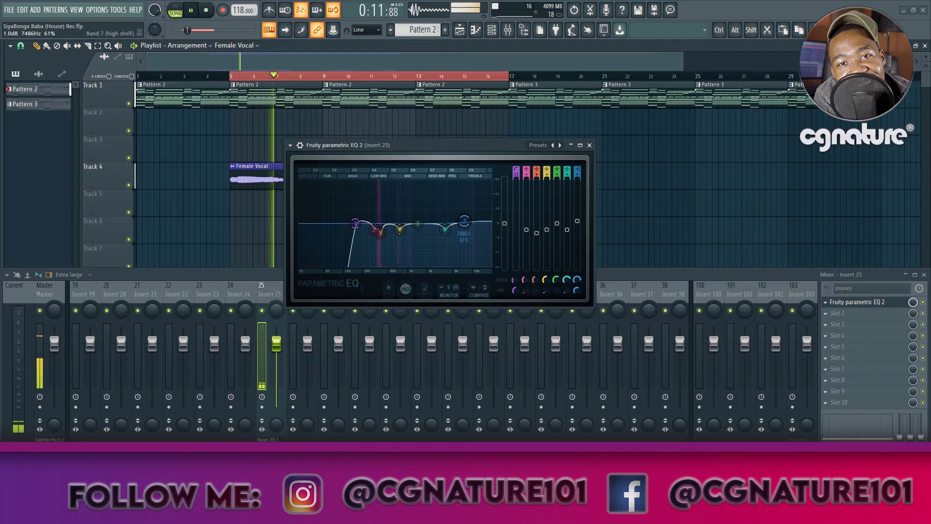
drag(577, 223, 577, 221)
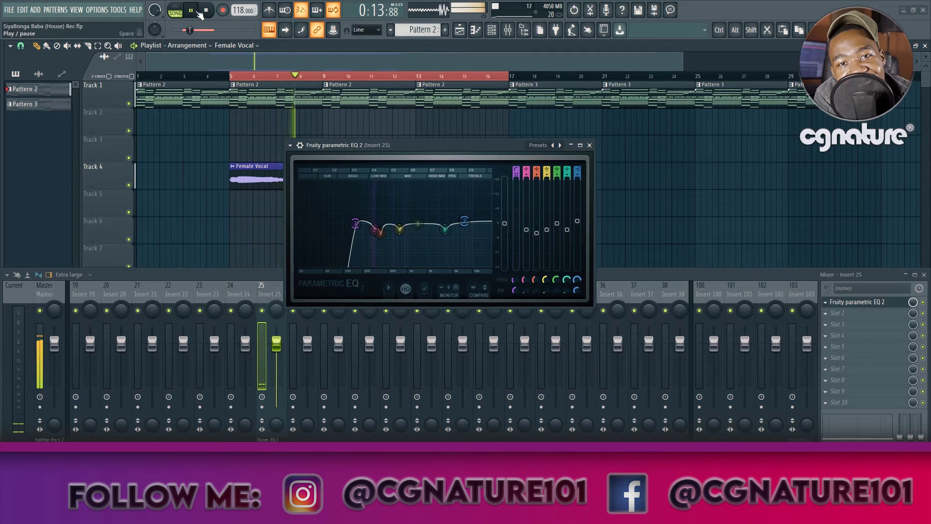
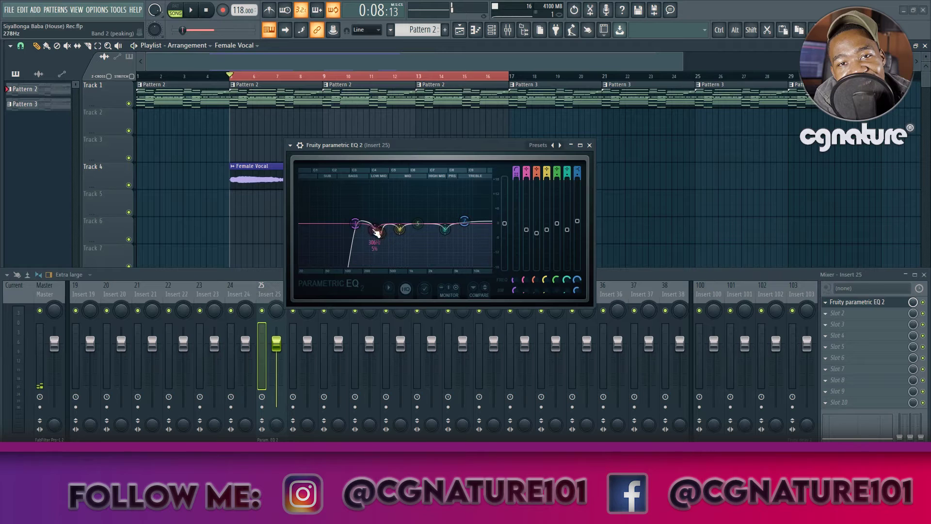
drag(376, 232, 380, 239)
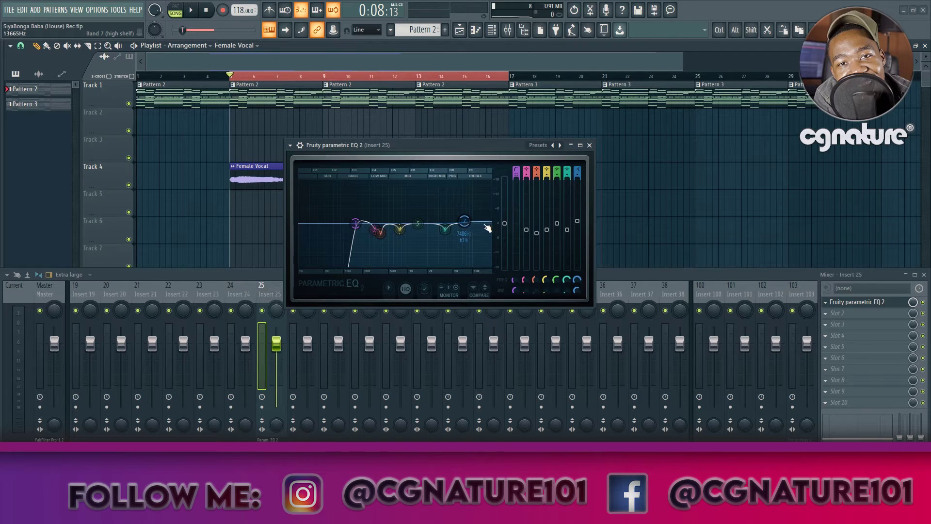
click(589, 145)
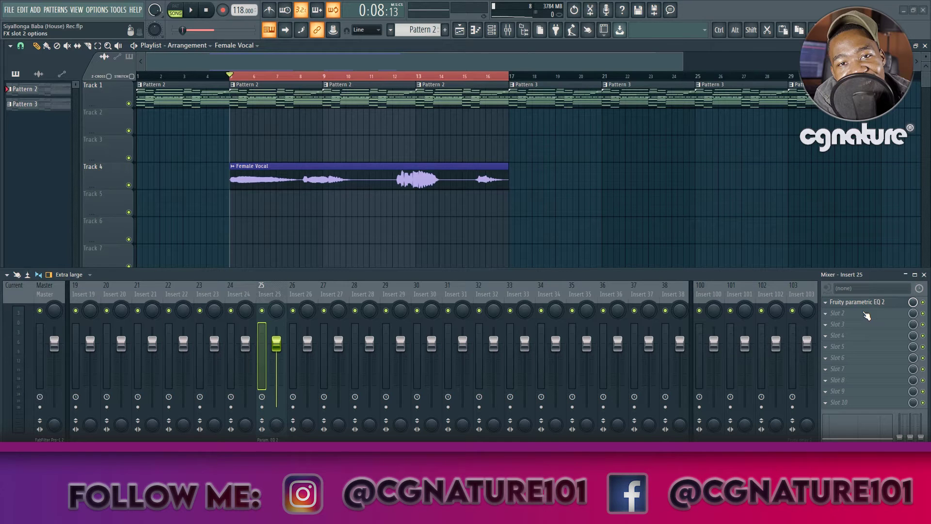
Add Fruity Compressor in the second effect slot and, during playback, set its threshold to -43.6 dB and ratio to 2.9:1.
drag(355, 194, 355, 202)
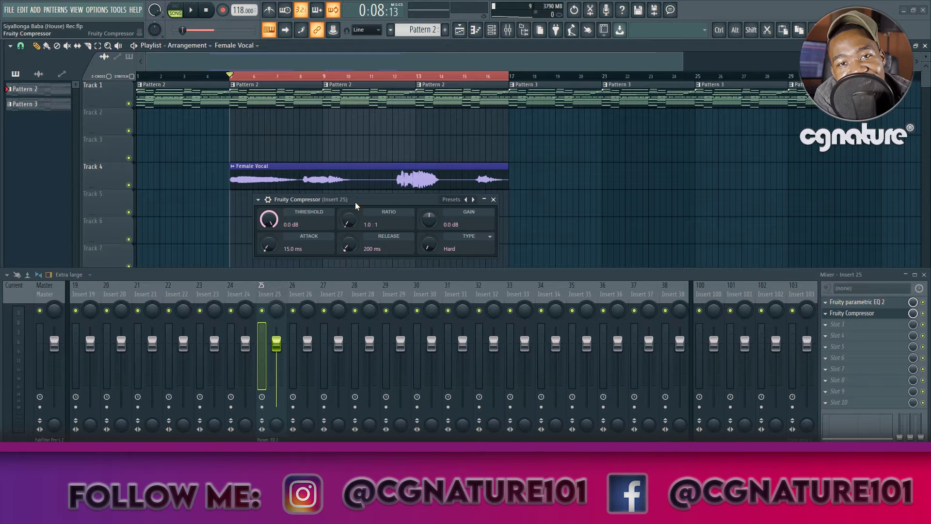
drag(354, 201, 353, 205)
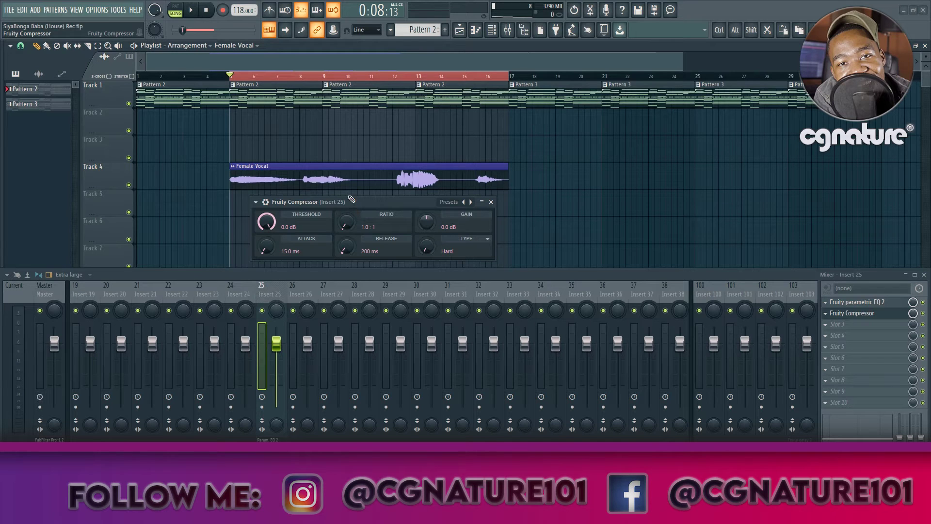
key(space)
drag(266, 222, 266, 260)
drag(346, 223, 346, 215)
Set the compressor's attack to 63.5 ms, release to 127 ms, type to Soft and gain to 5 dB.
drag(265, 247, 265, 235)
key(ctrl)
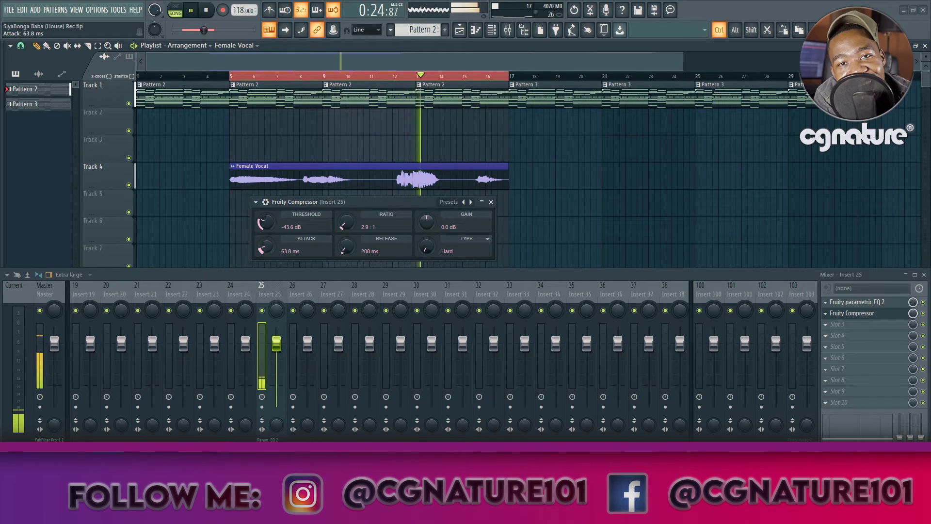
drag(265, 234, 265, 235)
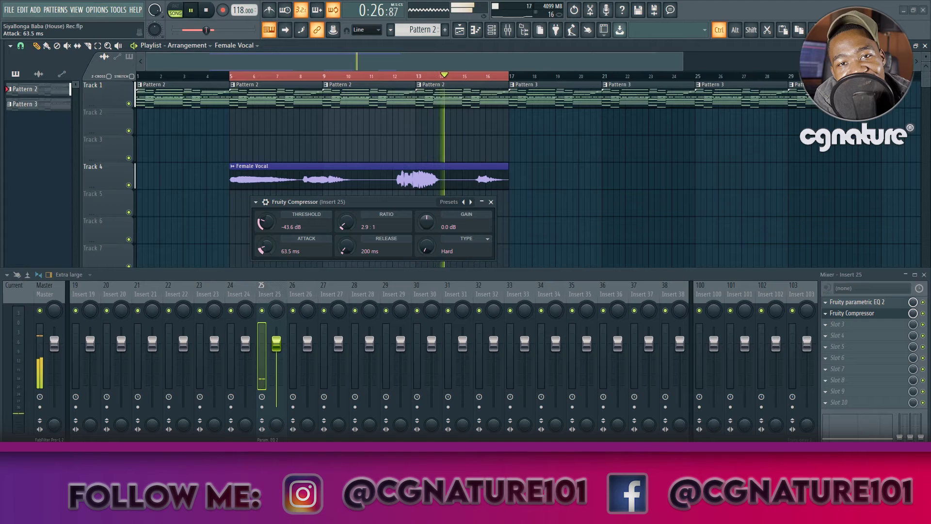
drag(339, 256, 339, 258)
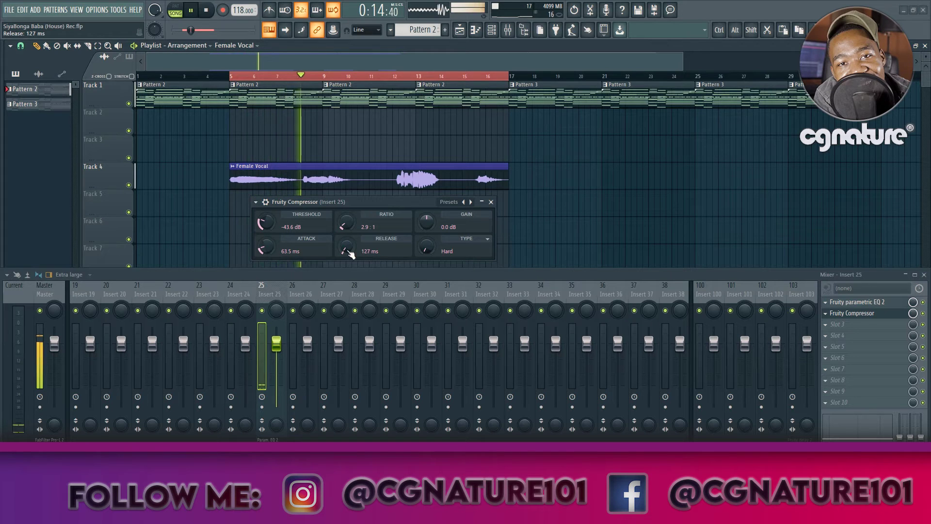
drag(427, 248, 427, 217)
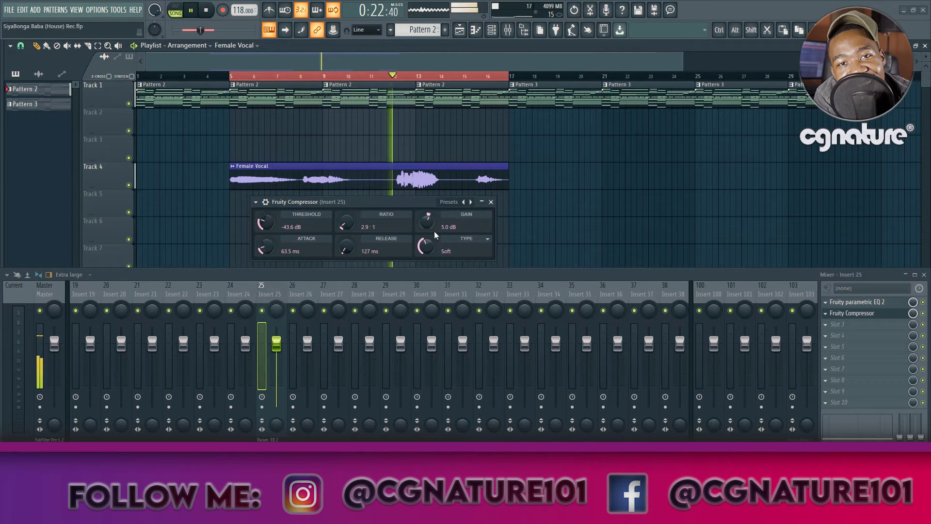
Raise the equalizer's main level to 1.5 dB, stop playback and close the equalizer.
click(845, 312)
click(846, 302)
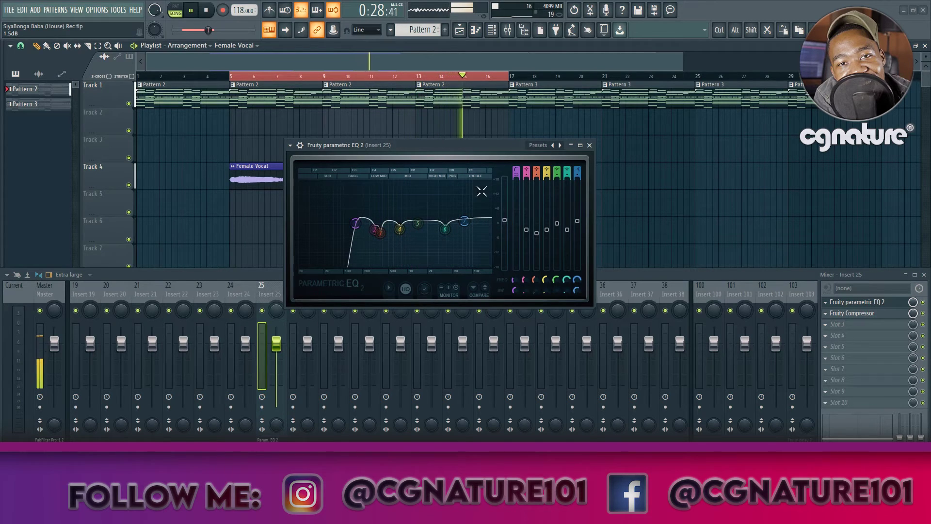
key(space)
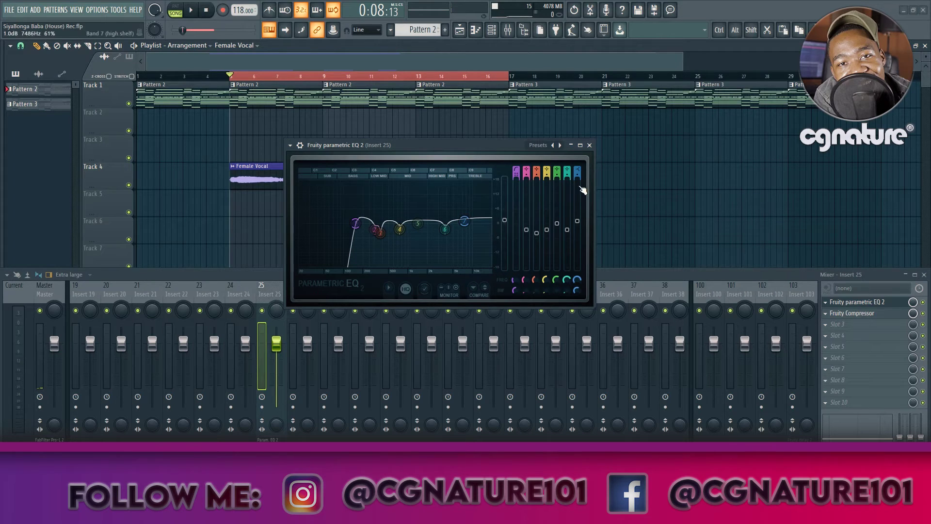
click(589, 145)
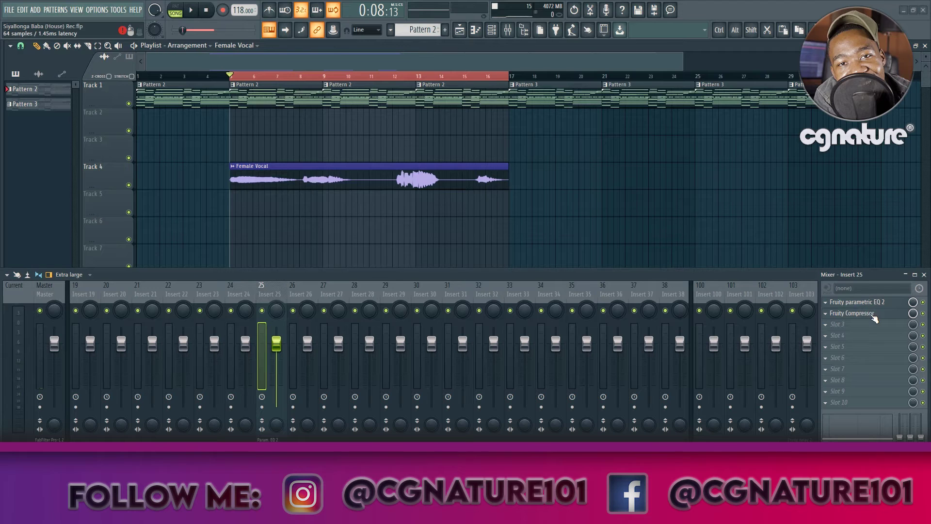
Review the Fruity Compressor settings, close the plugin and play the looped vocal section.
click(852, 312)
drag(338, 200, 333, 151)
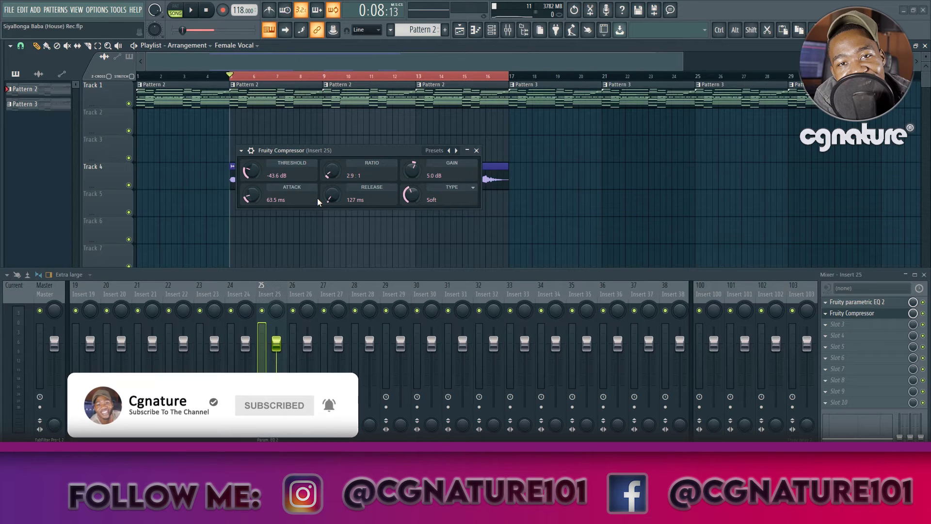
click(476, 150)
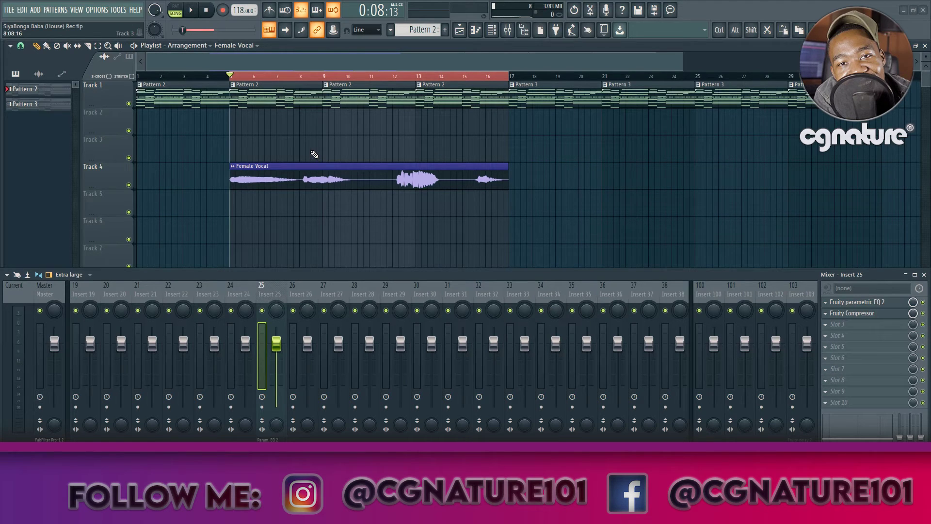
click(191, 11)
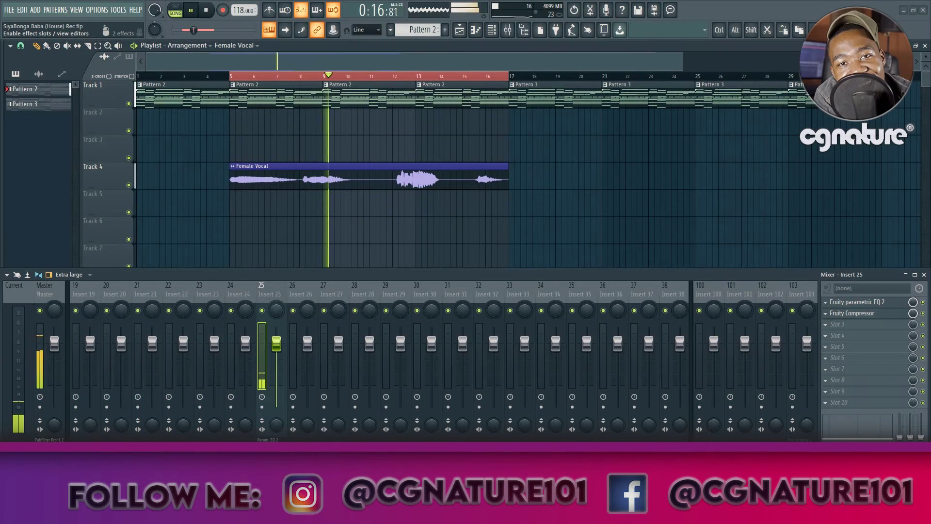
Stop playback, add Auto-Tune EFX in the third effect slot and set its key to B and input type to Low Male.
key(space)
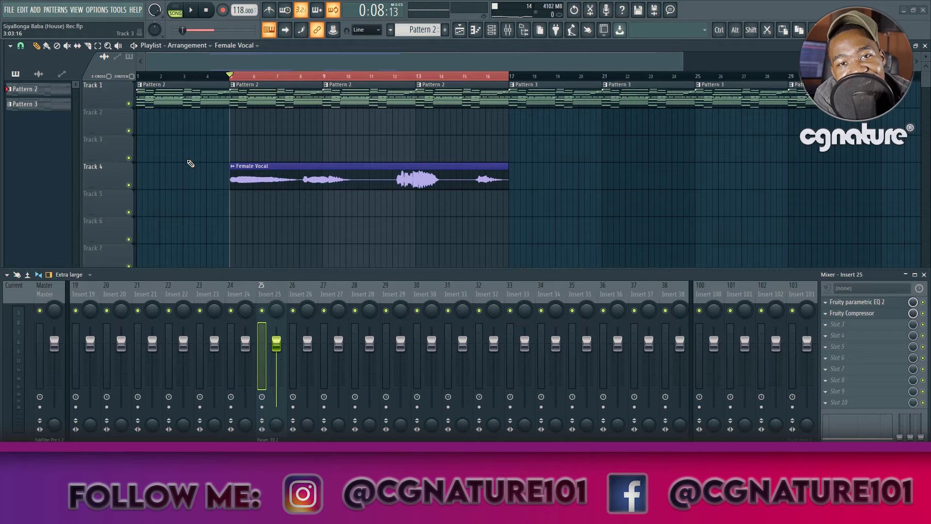
click(849, 329)
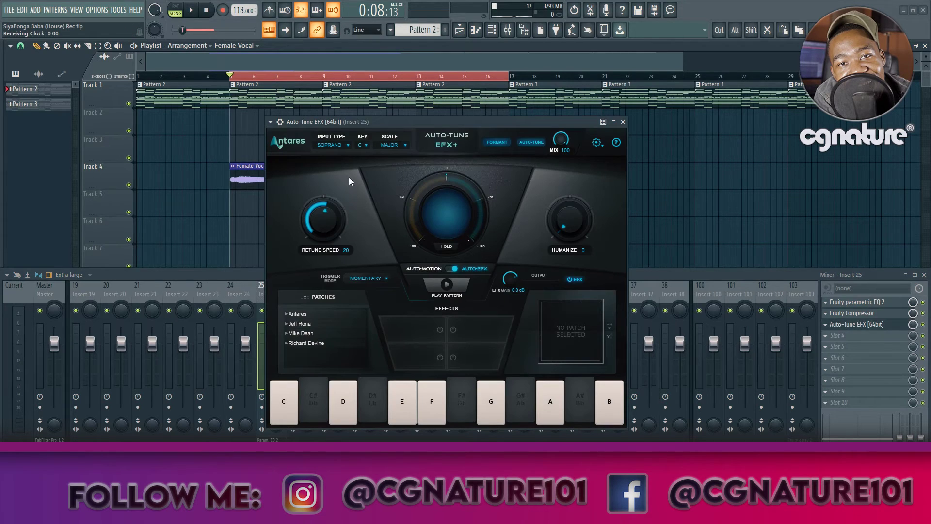
click(361, 145)
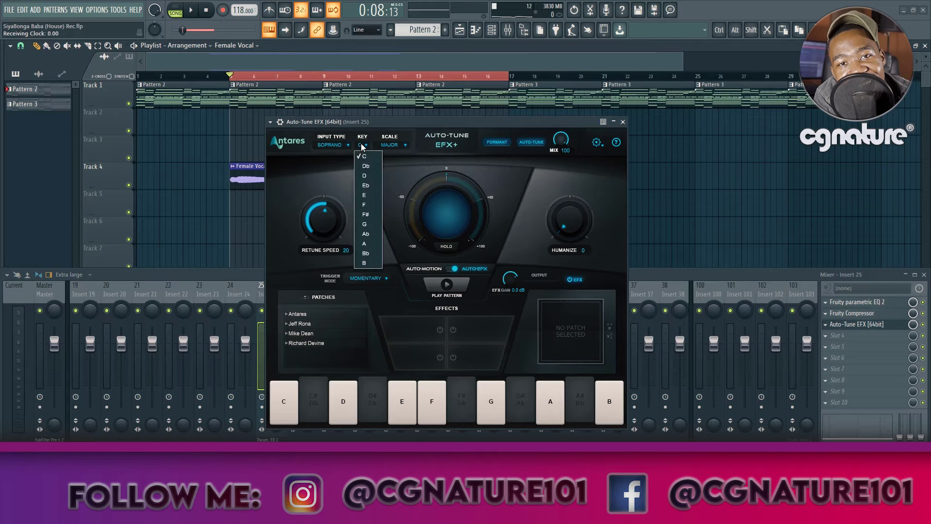
click(368, 262)
click(326, 144)
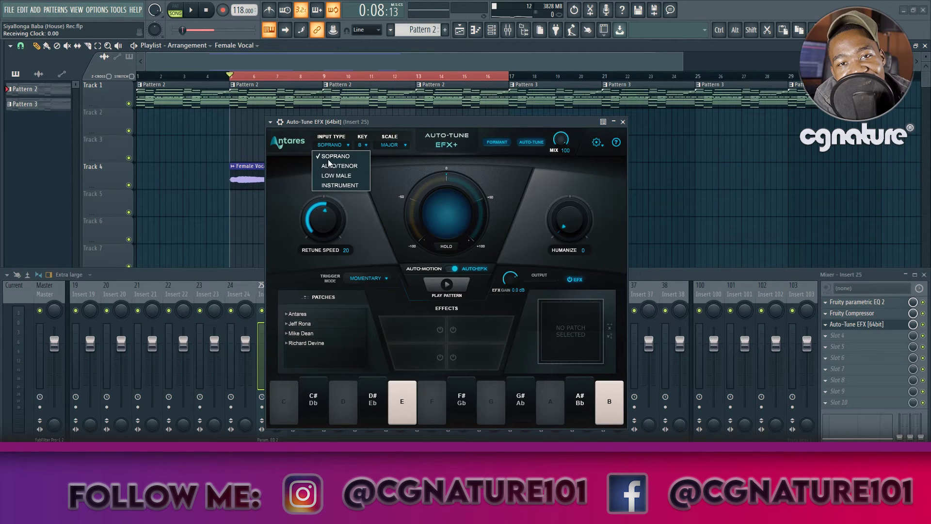
click(329, 173)
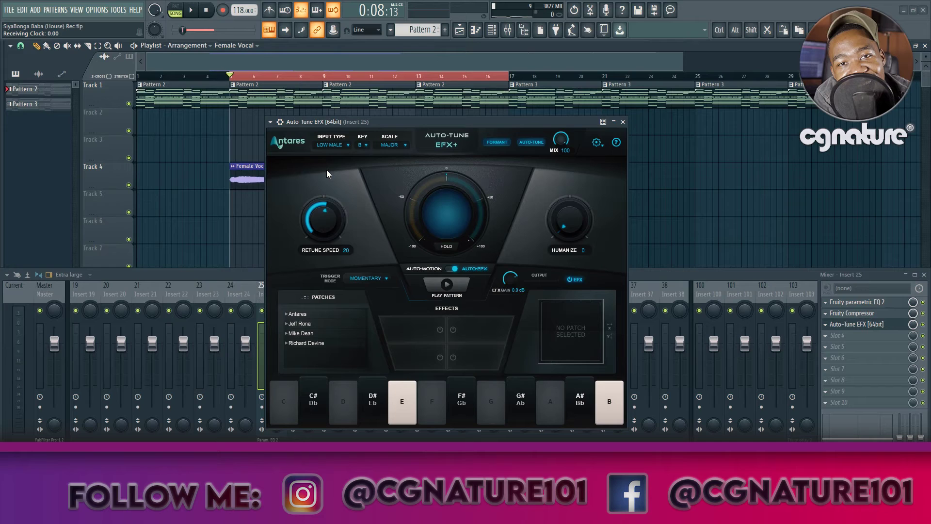
Set Auto-Tune's Humanize amount to 60 and audition the vocal with a short playback.
scroll(312, 222, down, 6)
scroll(316, 221, up, 6)
drag(568, 217, 537, 123)
click(191, 11)
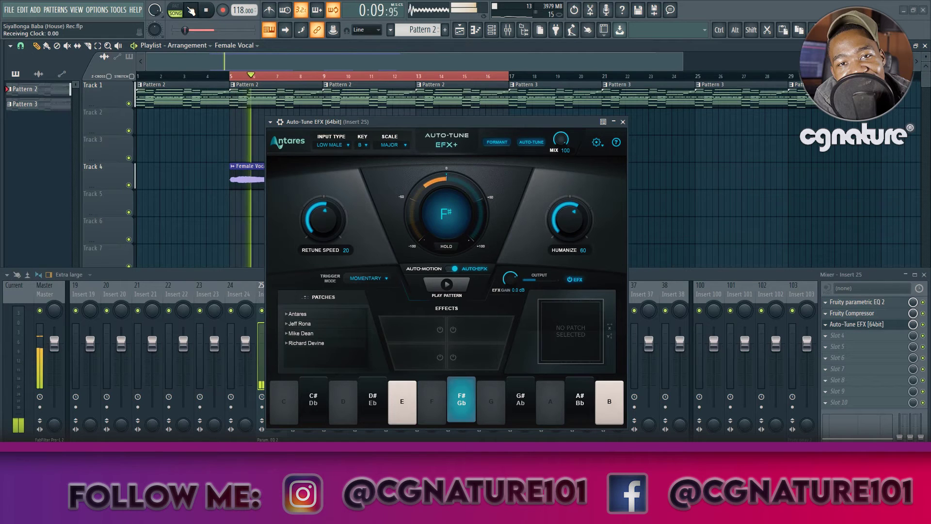
click(191, 10)
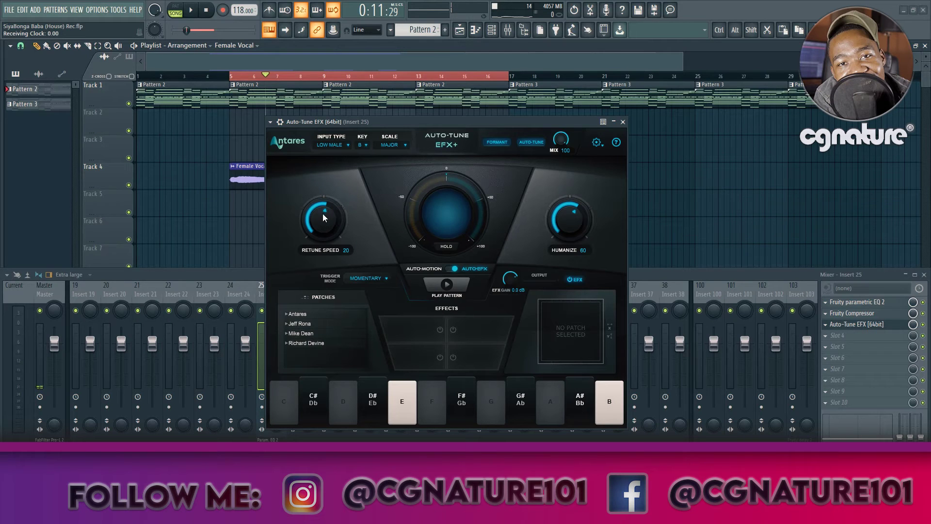
Set Auto-Tune's retune speed to 40, audition the vocal and close the plugin.
drag(321, 217, 317, 225)
drag(316, 229, 316, 224)
click(194, 11)
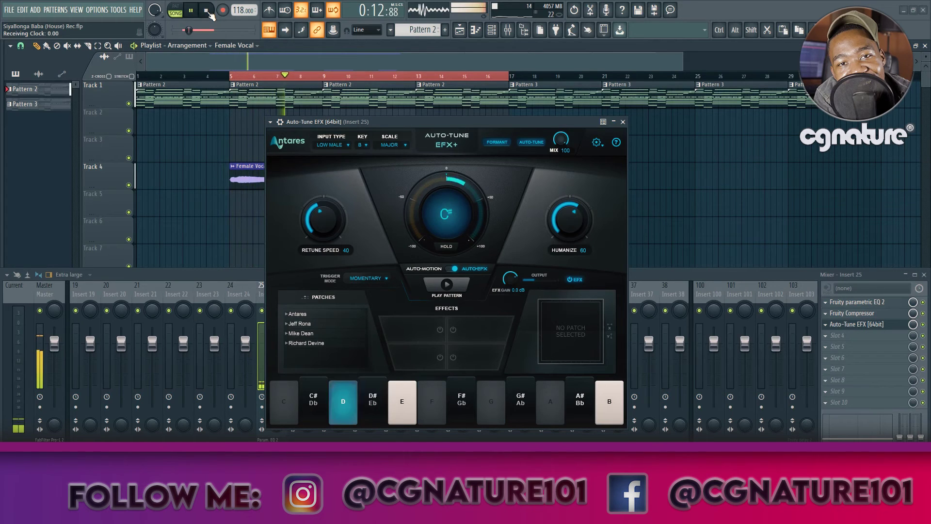
click(207, 10)
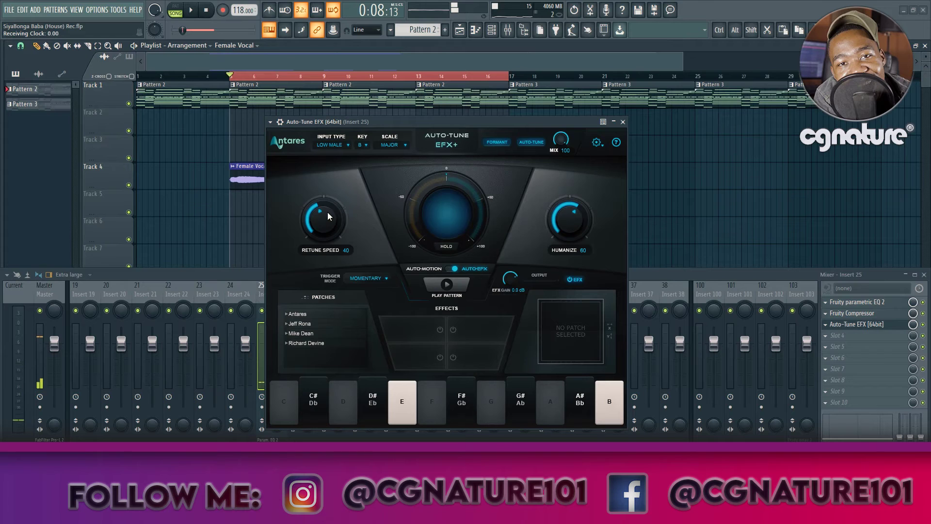
click(622, 122)
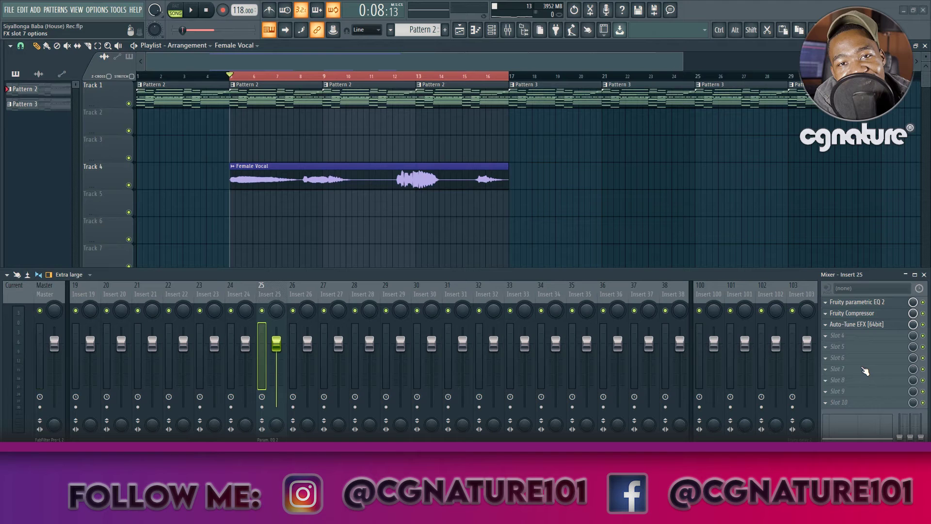
Add MetaFlanger Stereo in the sixth effect slot, adjust its mix amount and close the plugin.
drag(406, 178, 325, 184)
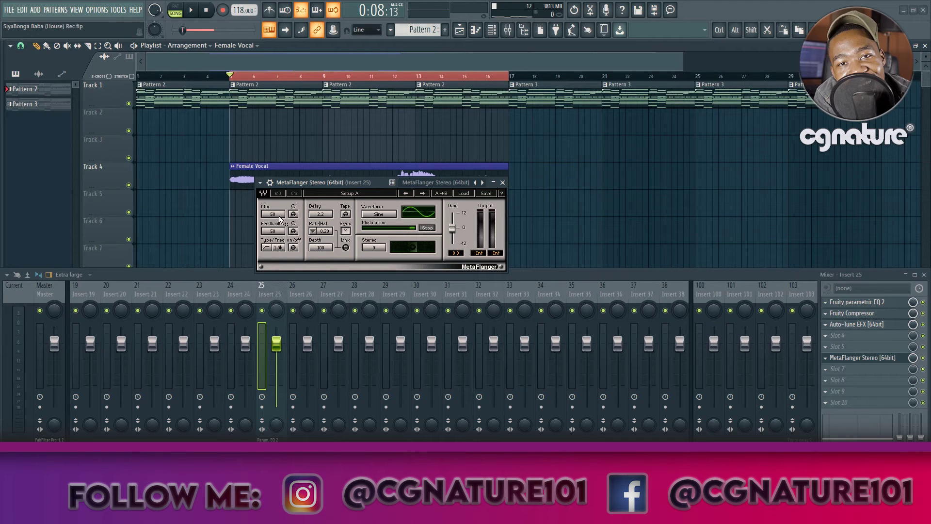
drag(275, 217, 275, 223)
click(854, 361)
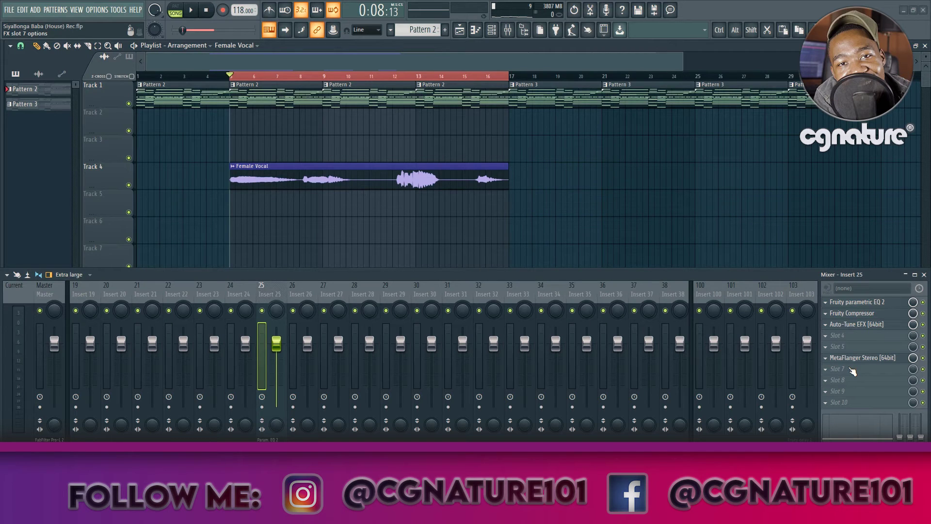
Add Fruity delay 2 in the seventh effect slot with lower input volume and higher feedback volume, and audition it from bar 12.
click(853, 371)
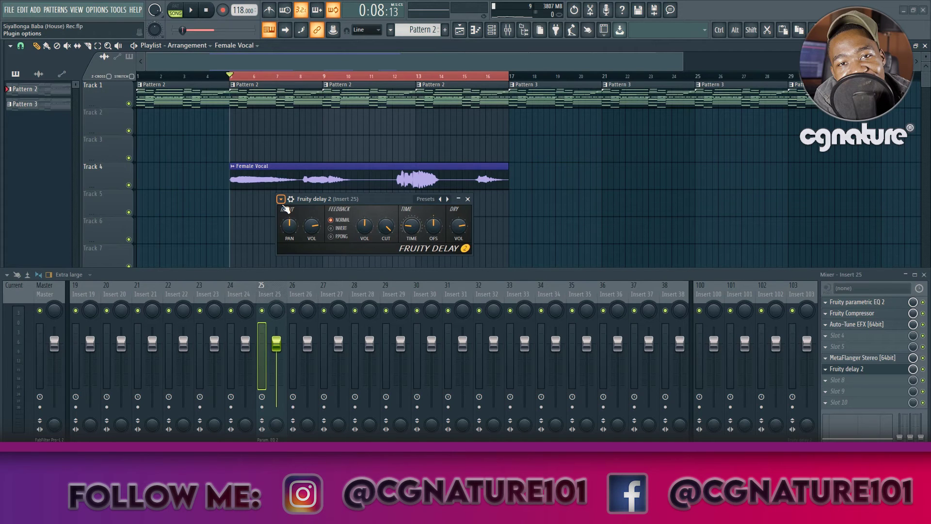
drag(296, 198, 282, 194)
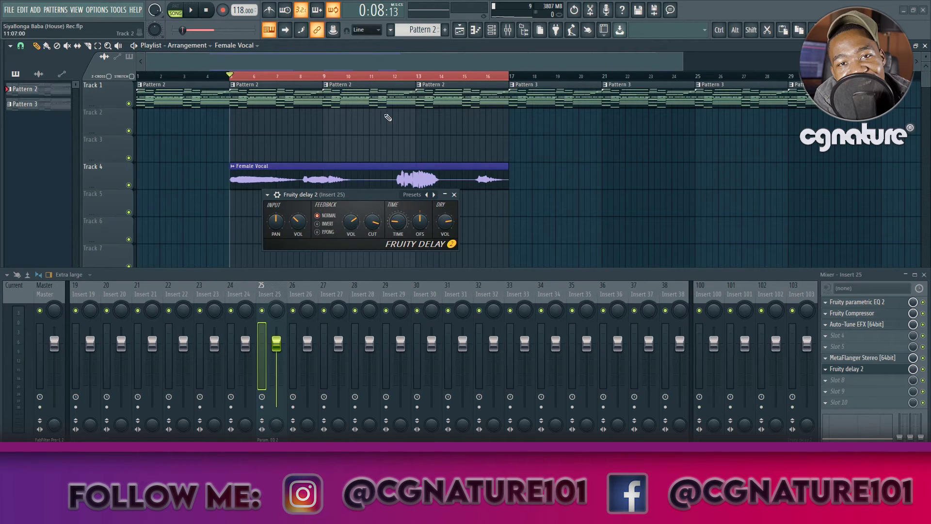
click(393, 77)
click(192, 11)
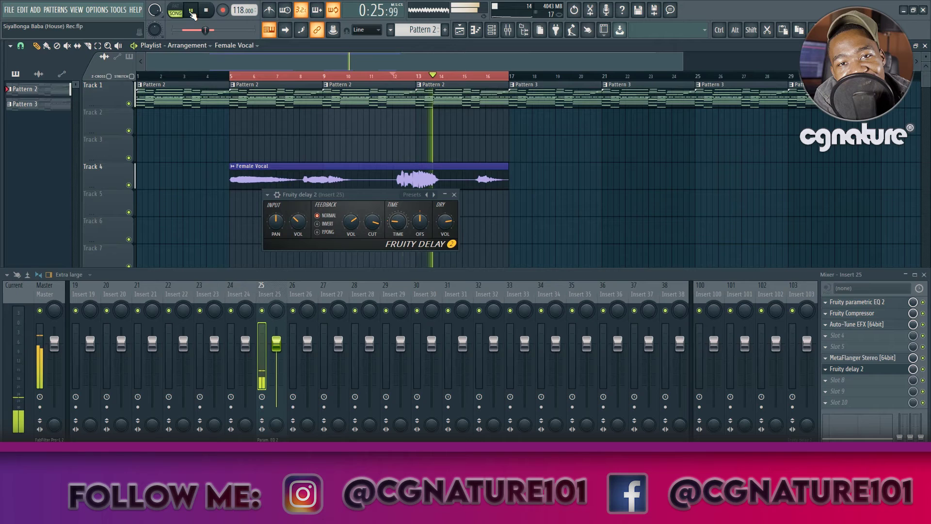
click(206, 11)
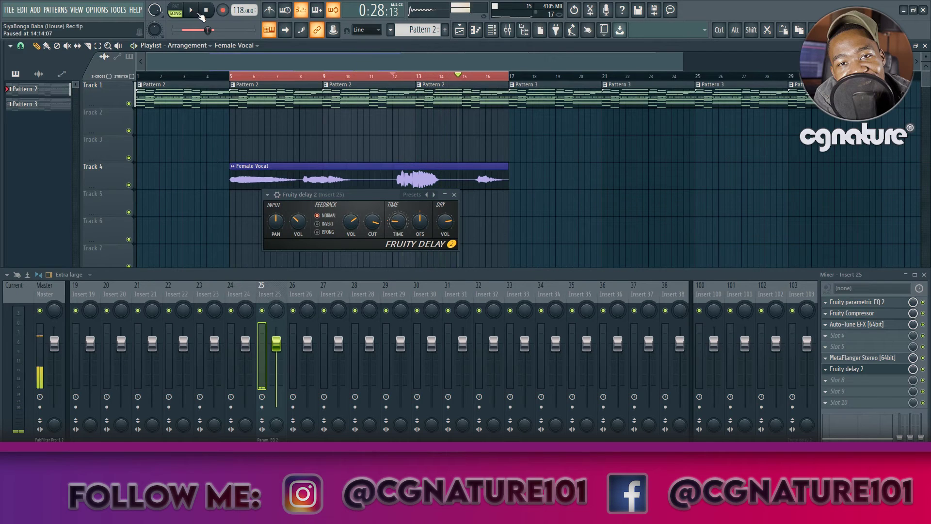
click(454, 194)
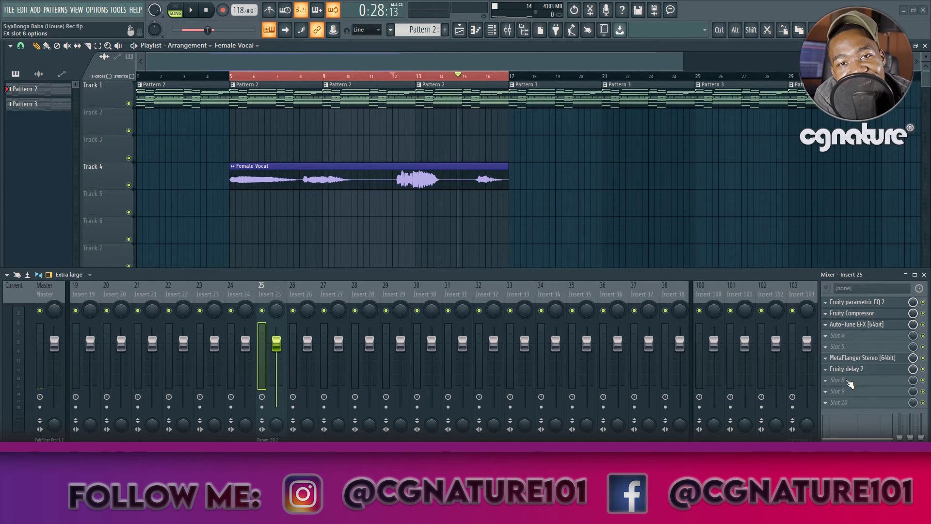
Add Fruity Reeverb 2 in the eighth effect slot and adjust its low cut, enlarge the room size and raise the wet level.
drag(351, 141, 356, 173)
mouse_move(328, 240)
mouse_down()
mouse_move(328, 248)
mouse_move(328, 224)
mouse_up()
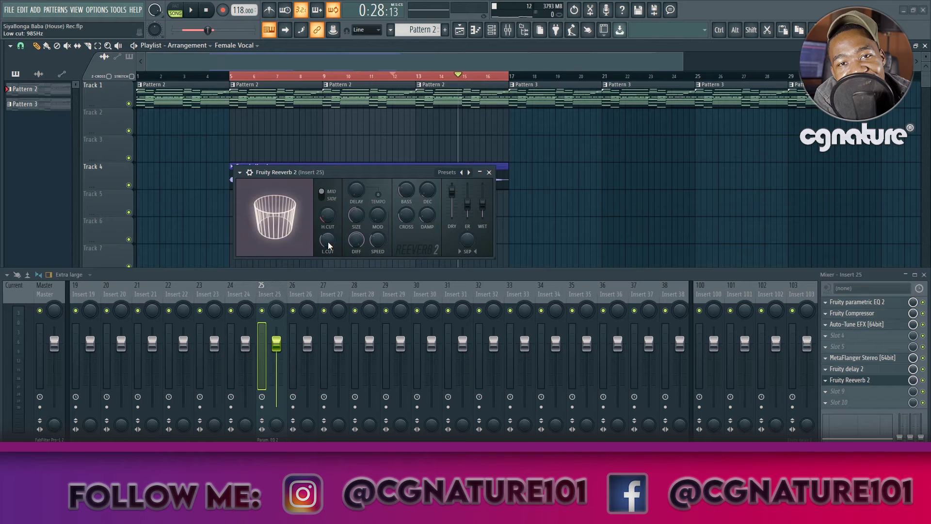
drag(329, 223, 329, 221)
drag(357, 193, 354, 196)
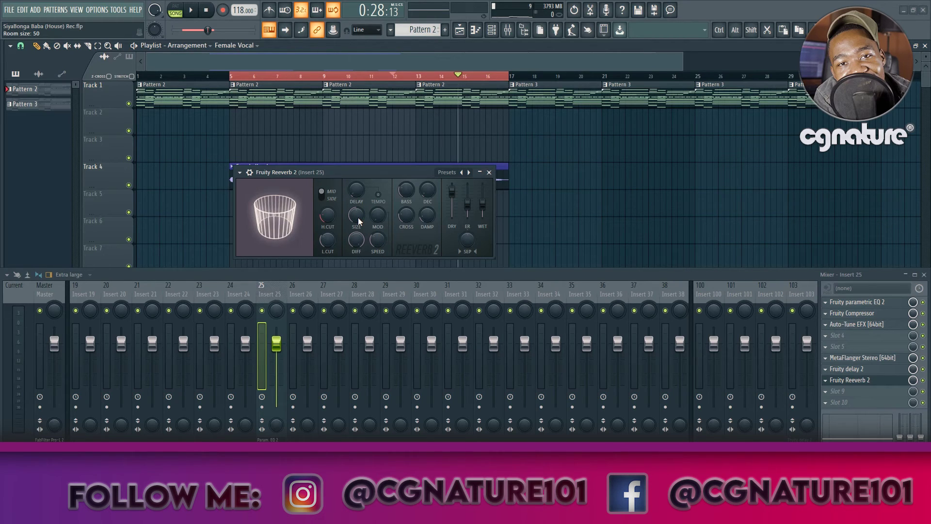
drag(358, 220, 359, 221)
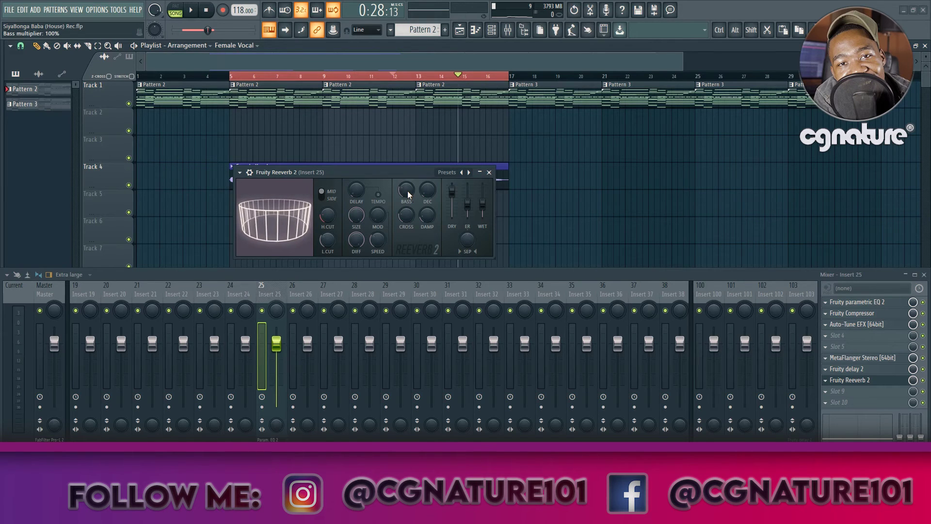
drag(409, 194, 408, 214)
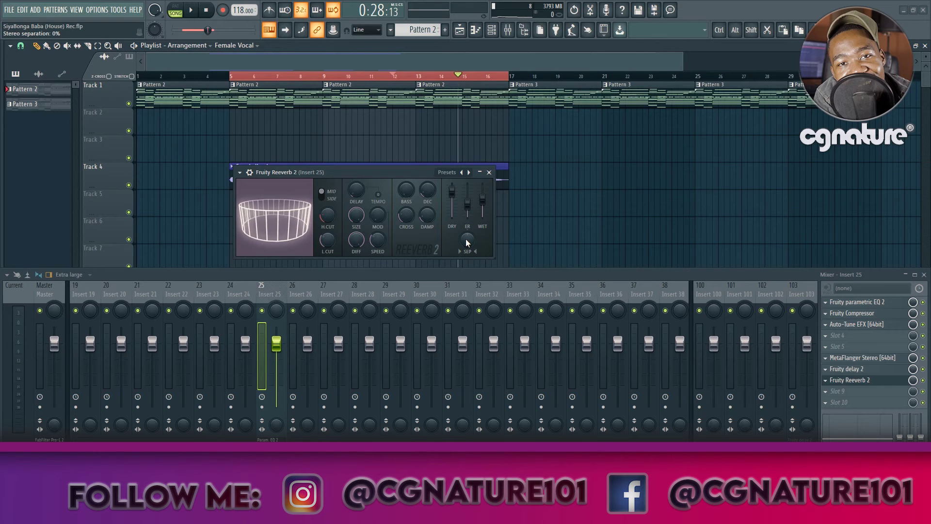
Audition the looped vocal with the reverb, stop playback and close Fruity Reeverb 2.
click(195, 12)
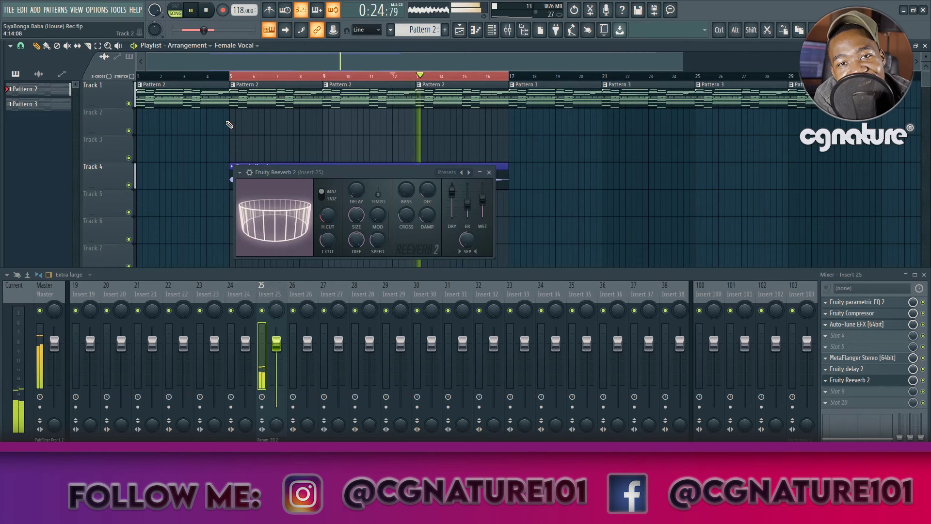
click(207, 11)
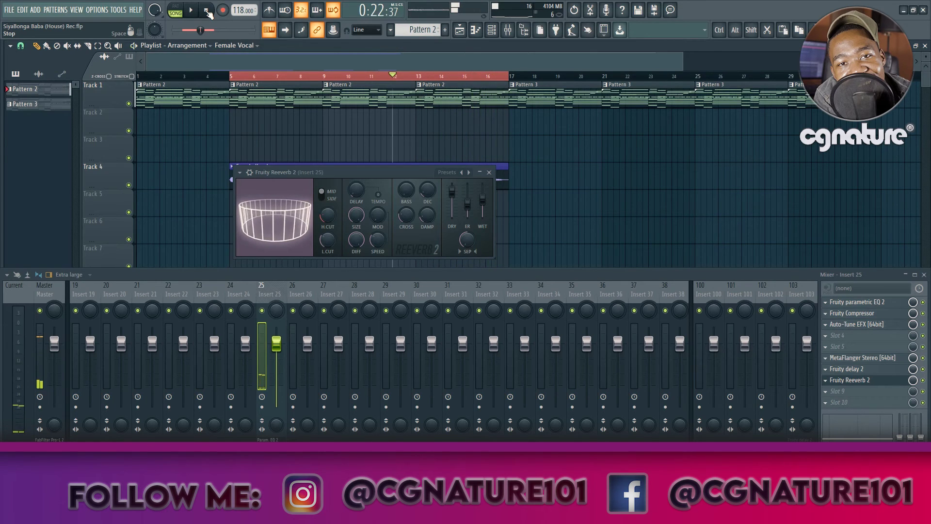
click(869, 383)
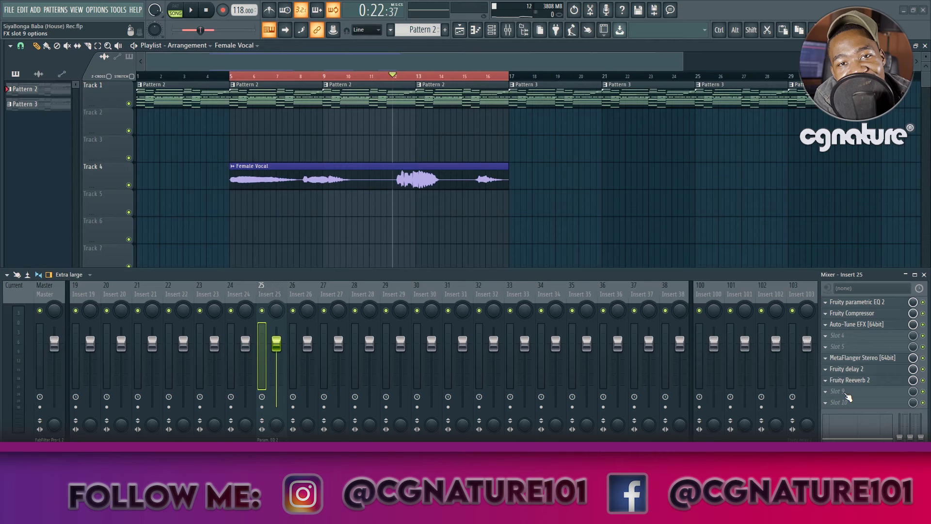
Add Fruity Limiter in the ninth effect slot, set its ceiling to -1.5 dB and lower the compressor threshold to its minimum.
drag(364, 229, 364, 227)
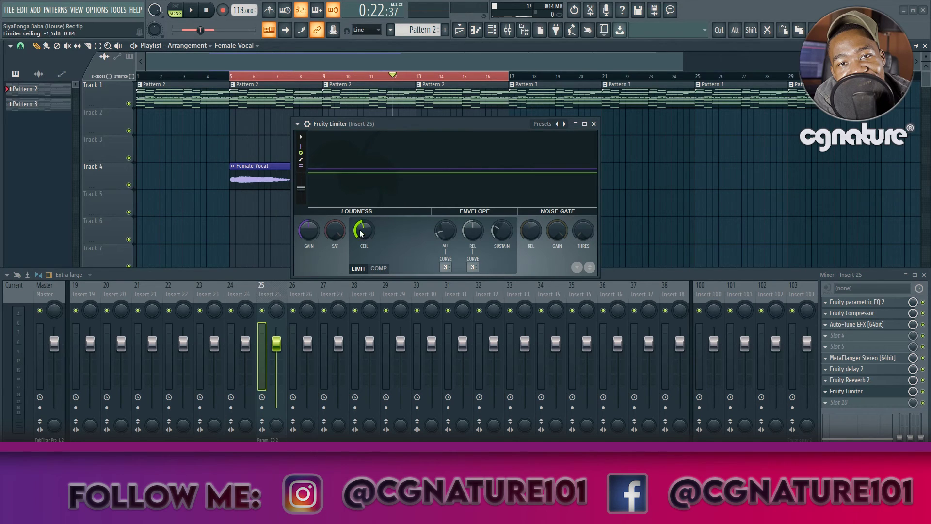
click(379, 268)
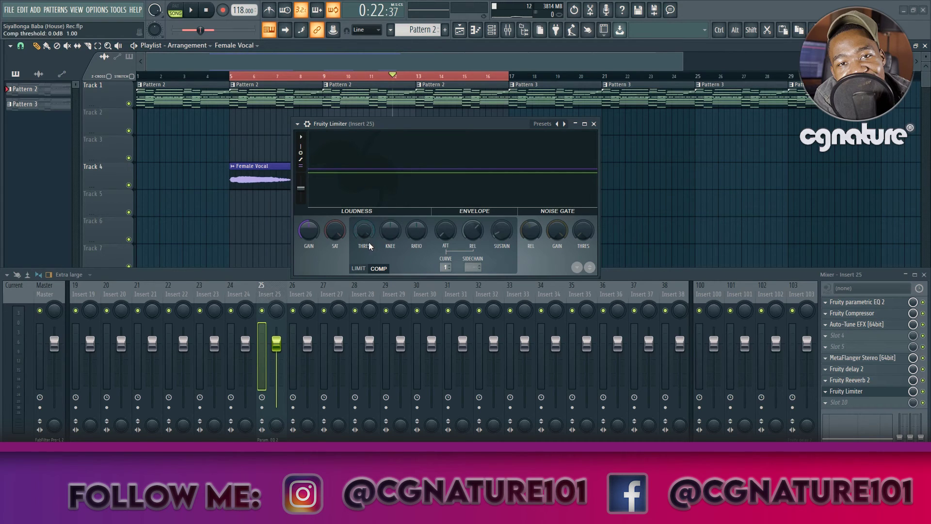
drag(364, 231, 364, 252)
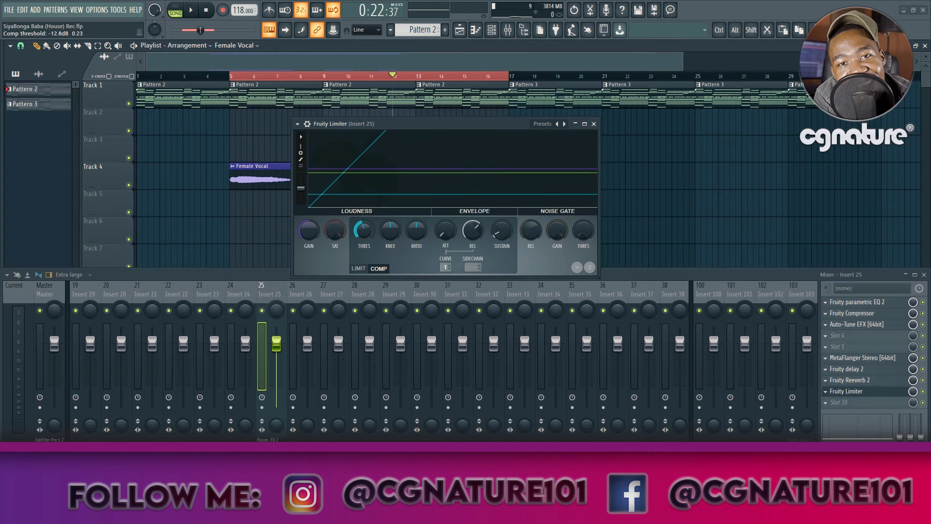
drag(364, 252, 364, 283)
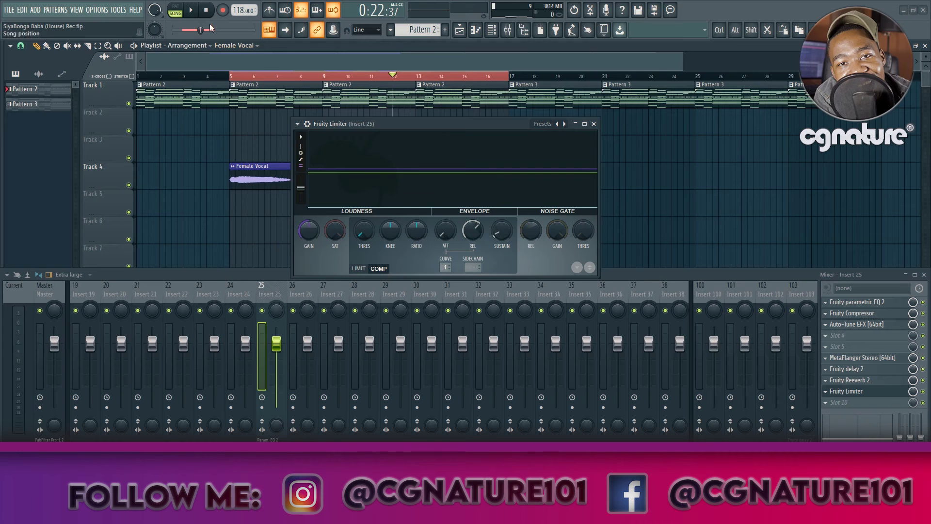
During playback, set the limiter's compressor threshold to -30.6 dB, raise its ratio and release, and close the plugin.
click(192, 15)
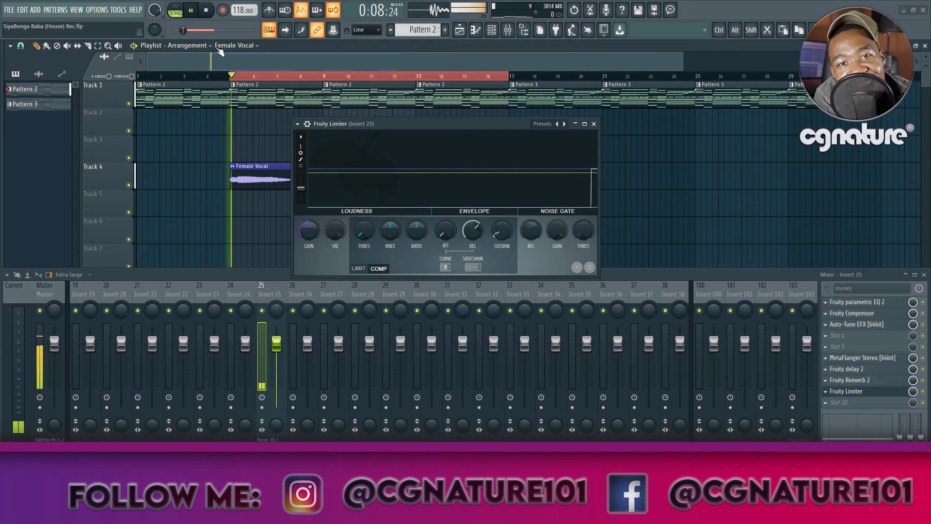
drag(364, 231, 364, 233)
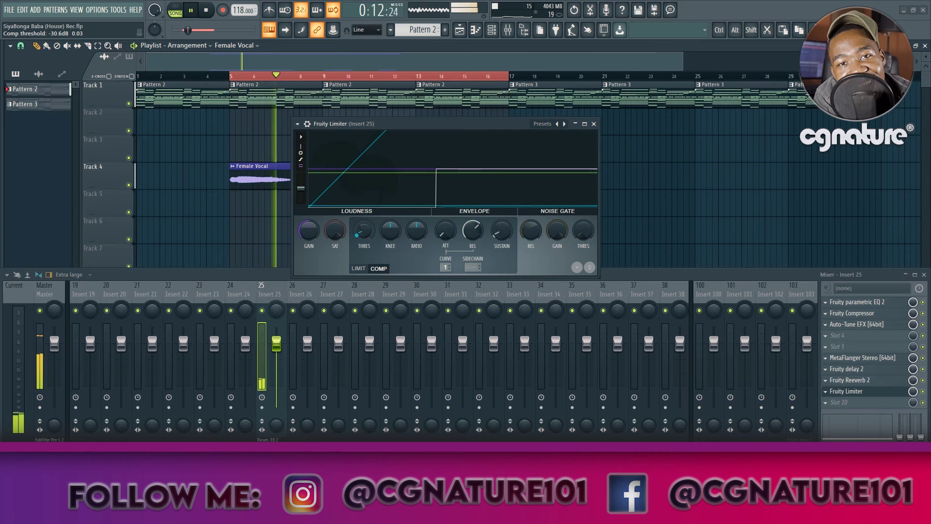
drag(411, 243, 410, 240)
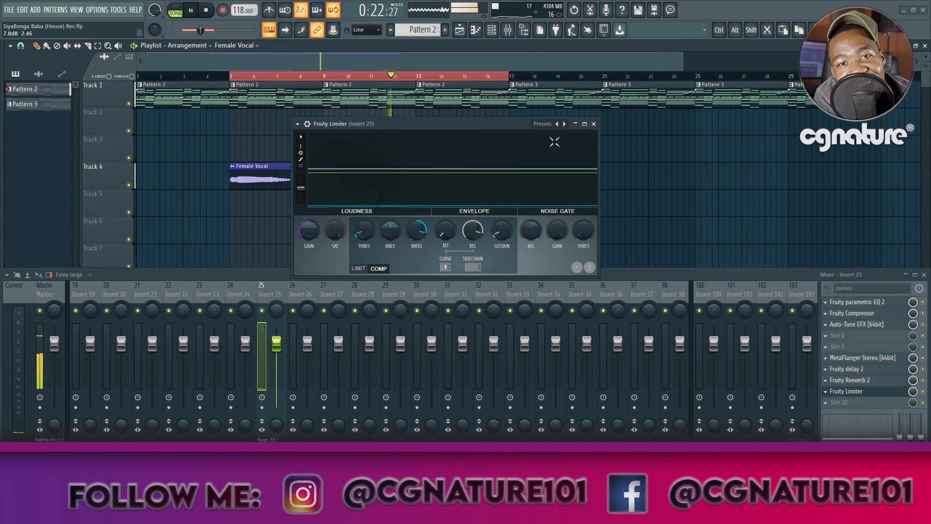
click(584, 125)
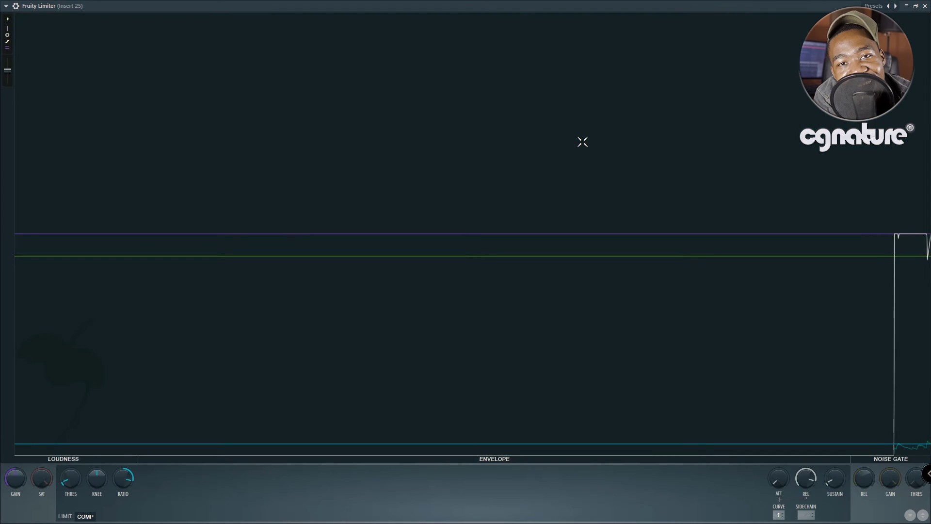
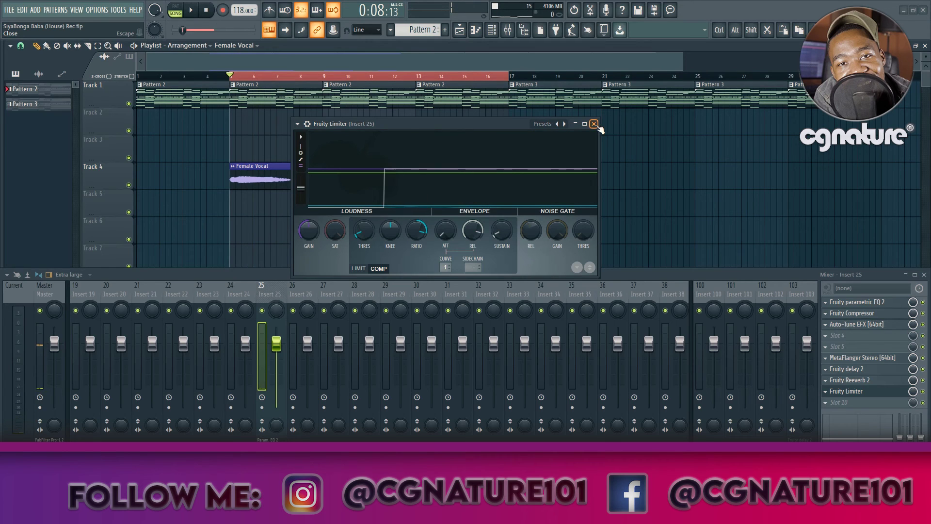
click(594, 124)
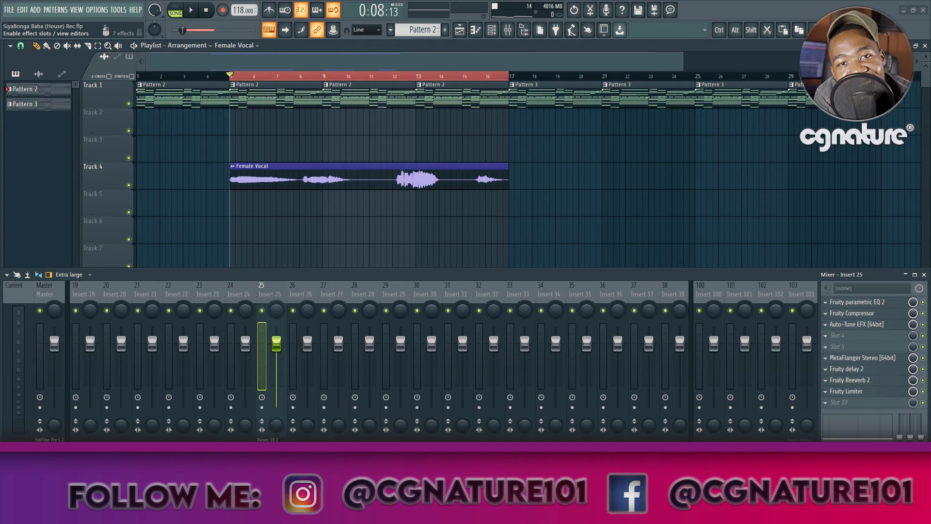
Play the vocal with the beat, shift the loop start to bar 9 for comparison and stop playback.
click(200, 15)
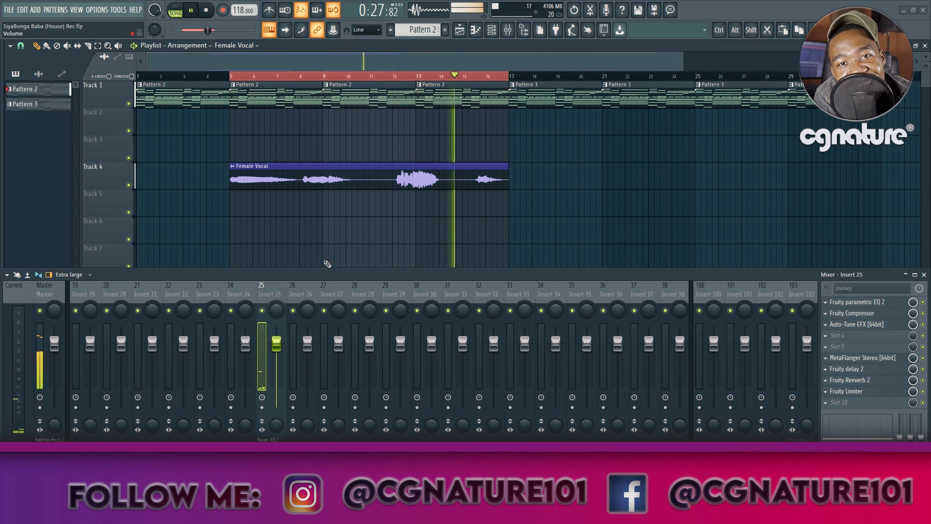
drag(231, 77, 324, 85)
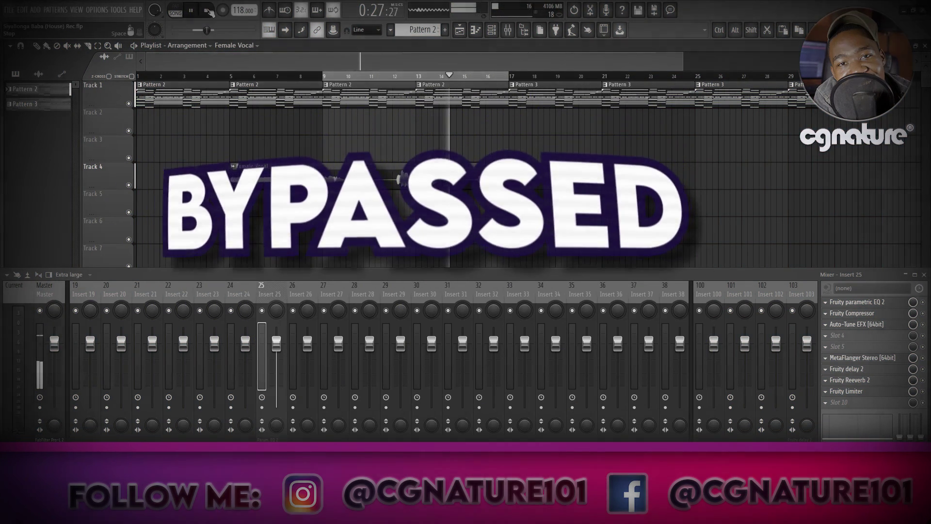
key(space)
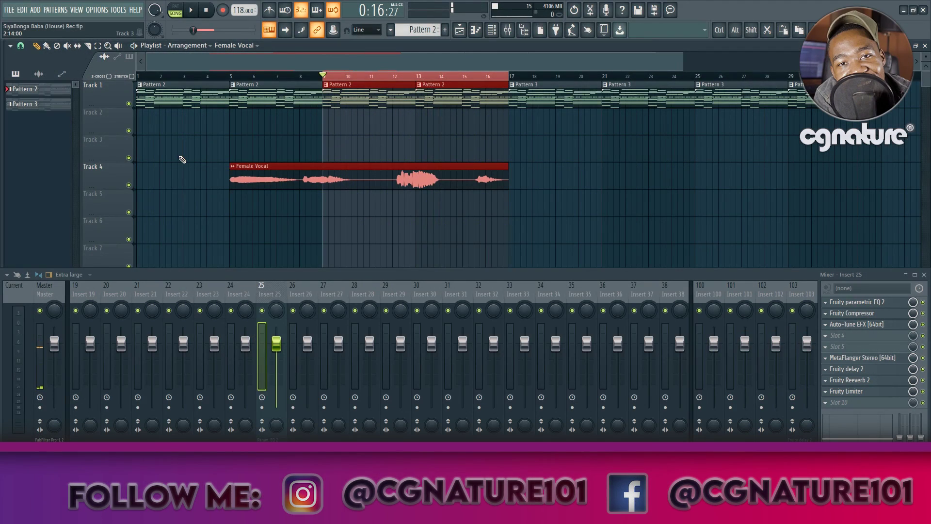